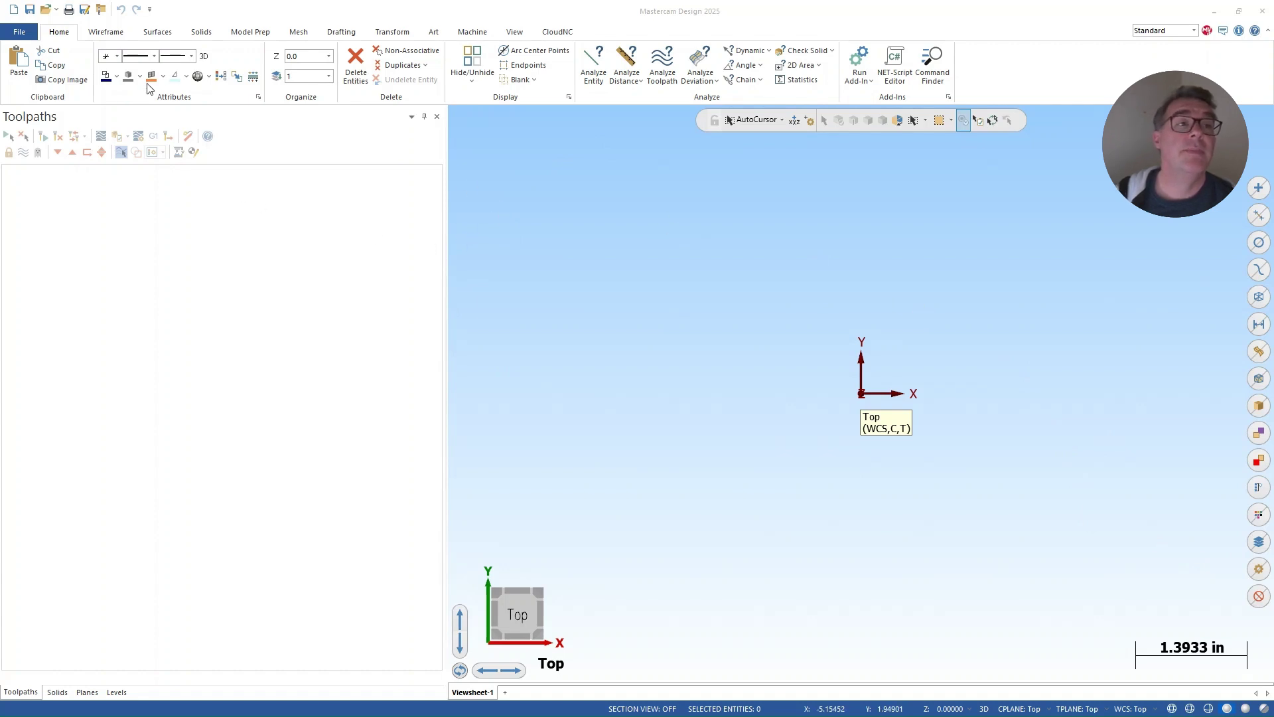
# Step: Show the CloudNC add-in tools, including CAM Assist and Cycle Time Estimator
pyautogui.click(552, 33)
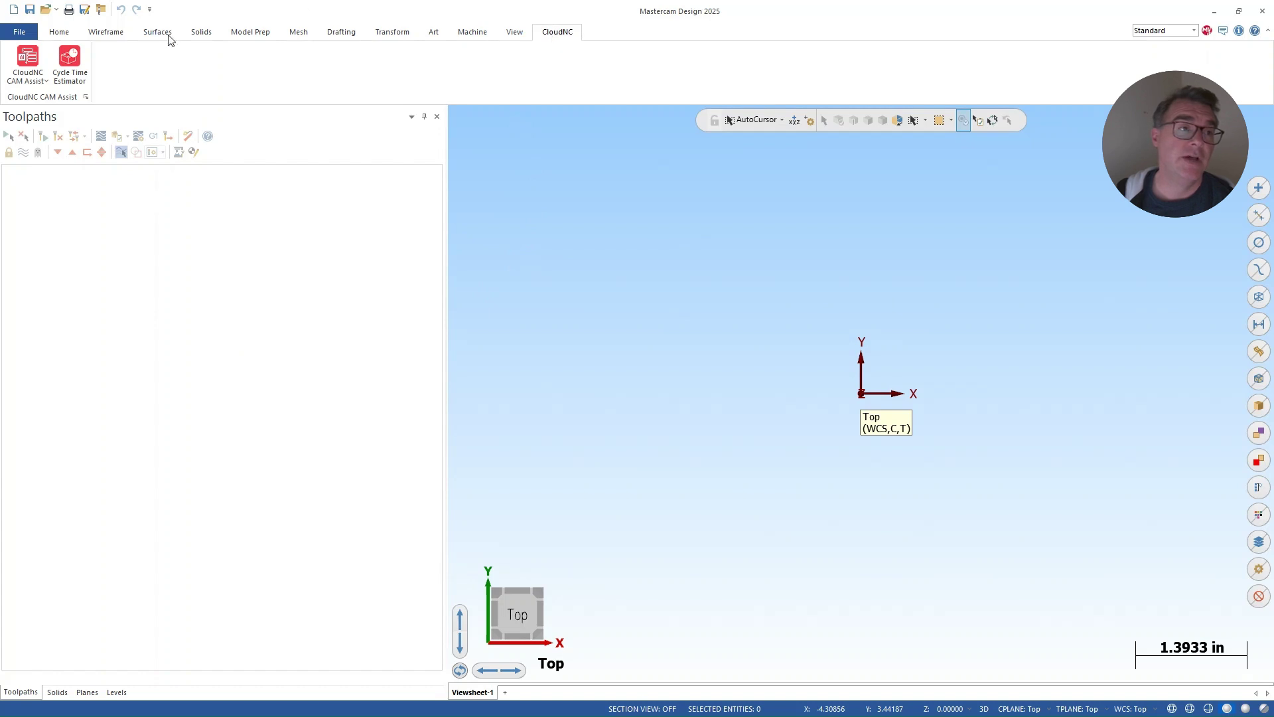
# Step: Launch the Cycle Time Estimator and load the DEMO FOLDER > 3-Axis Cycle Time Parts Inch folder
pyautogui.click(73, 59)
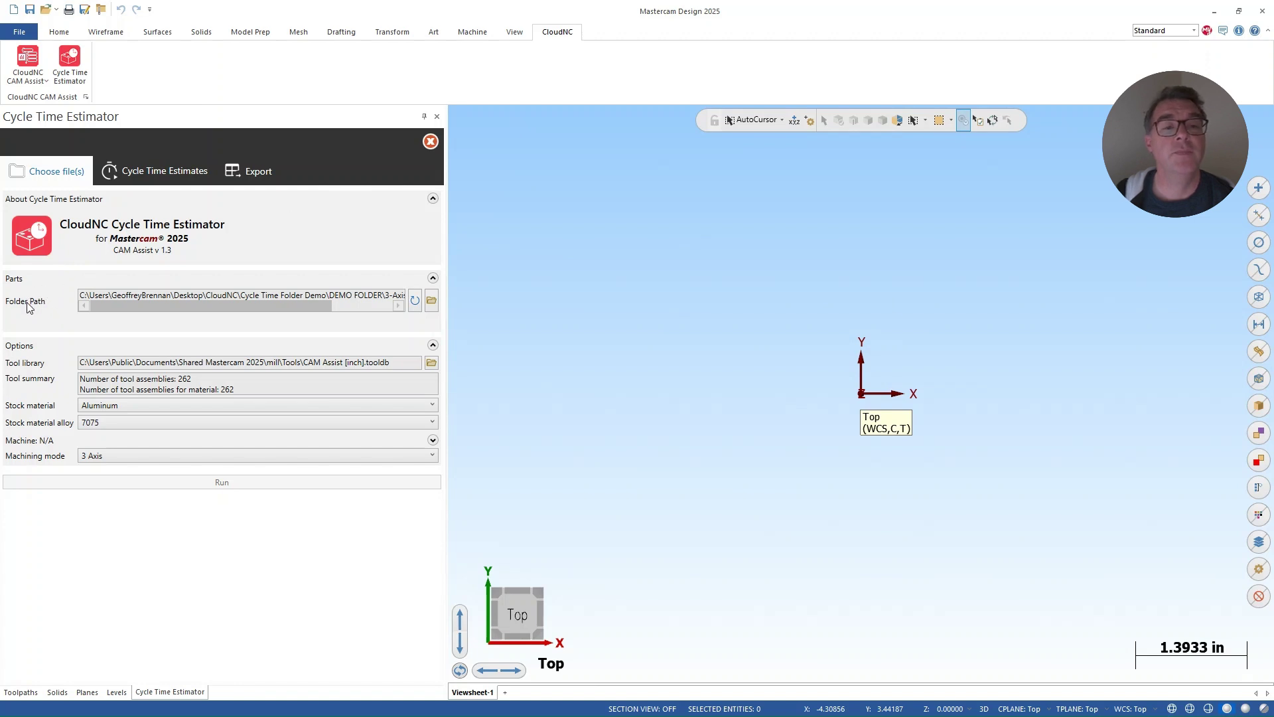
pyautogui.click(431, 301)
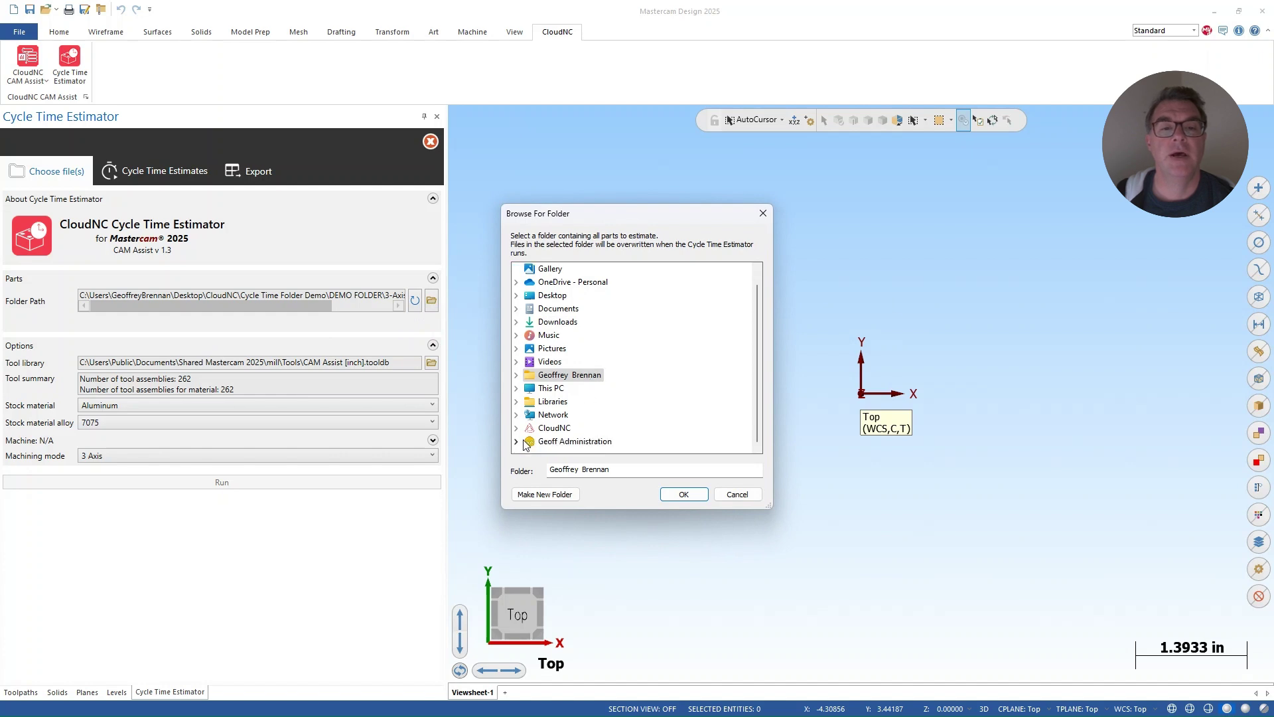
pyautogui.click(516, 438)
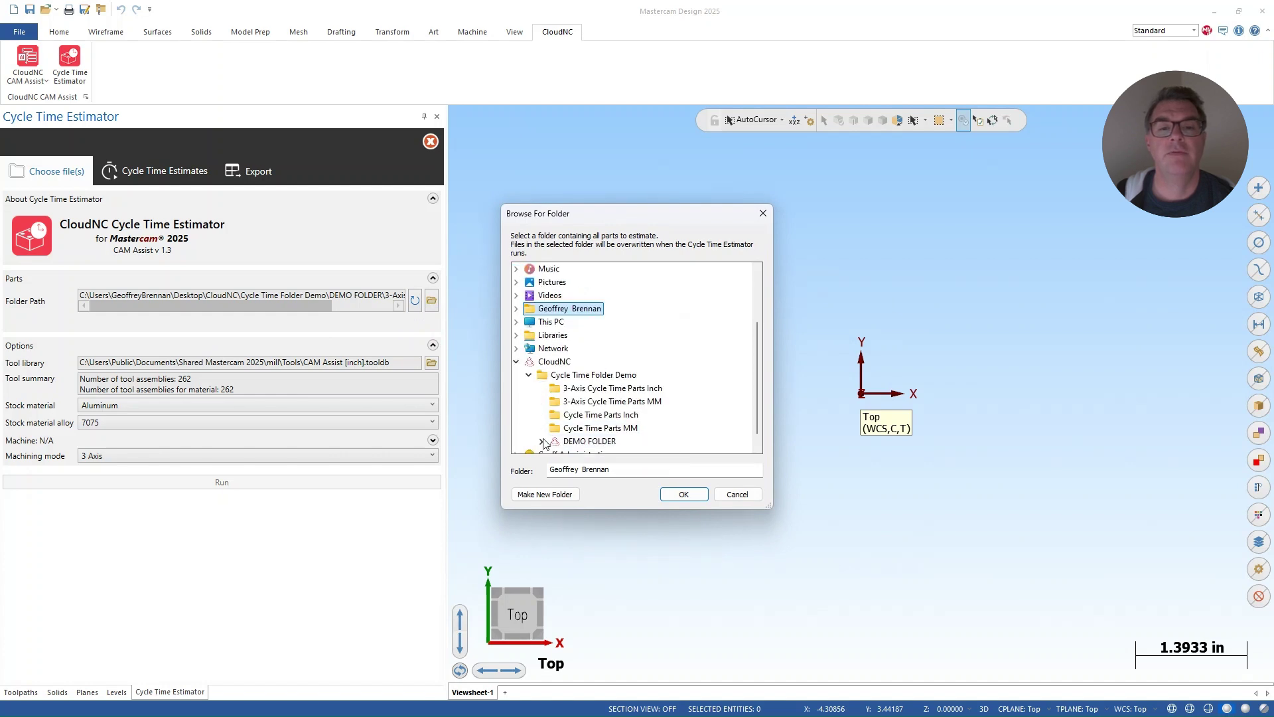
pyautogui.click(541, 441)
pyautogui.click(583, 441)
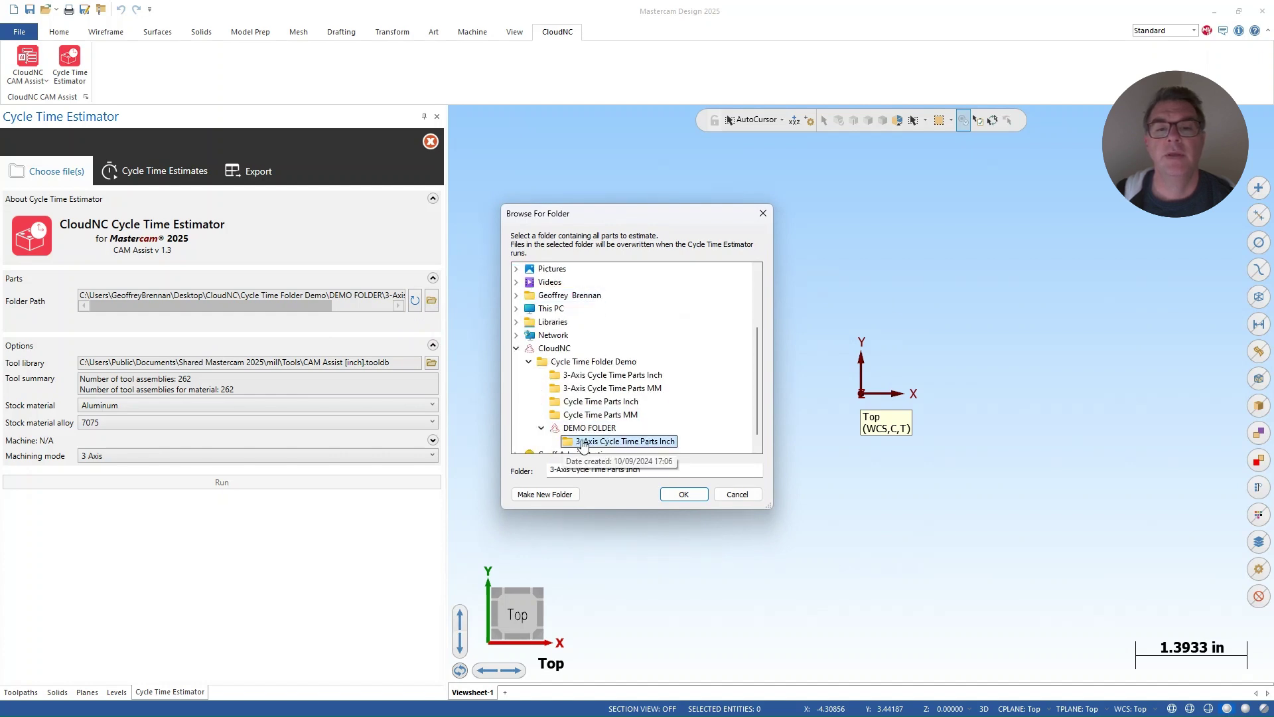
pyautogui.click(683, 494)
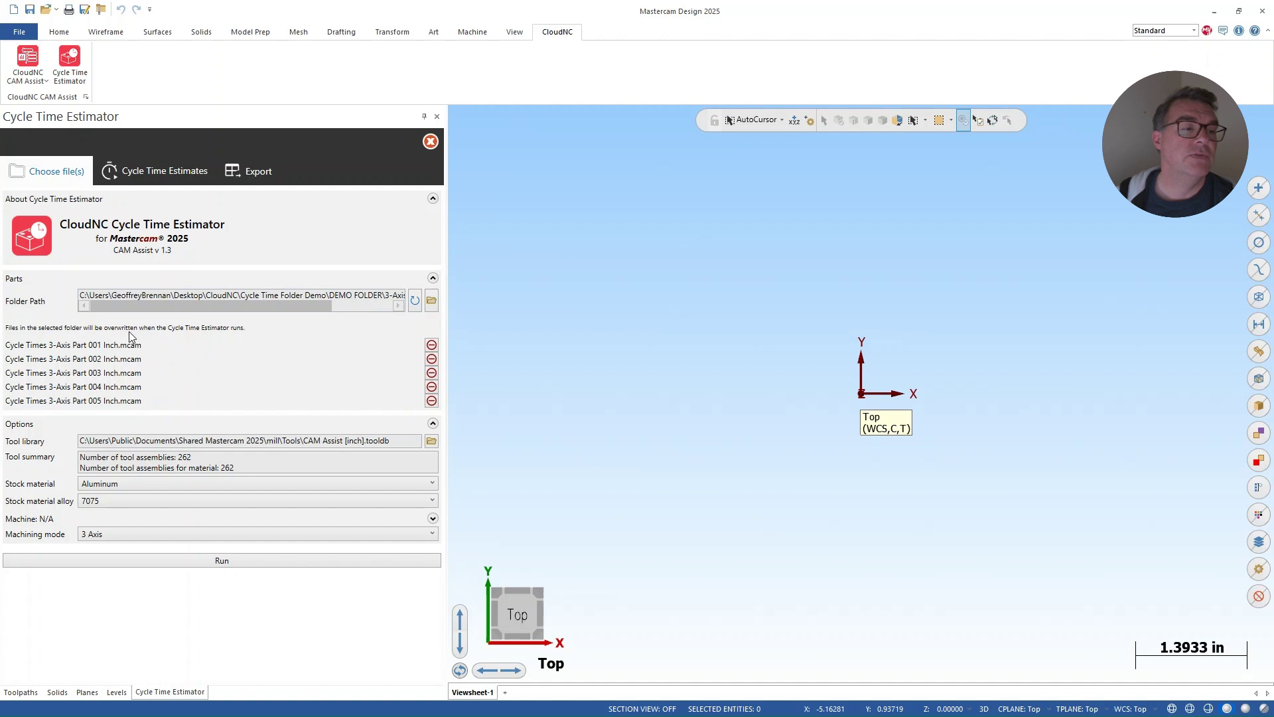
# Step: Remove Part 005 from the parts list and switch to the empty Cycle Time Estimates page
pyautogui.click(432, 401)
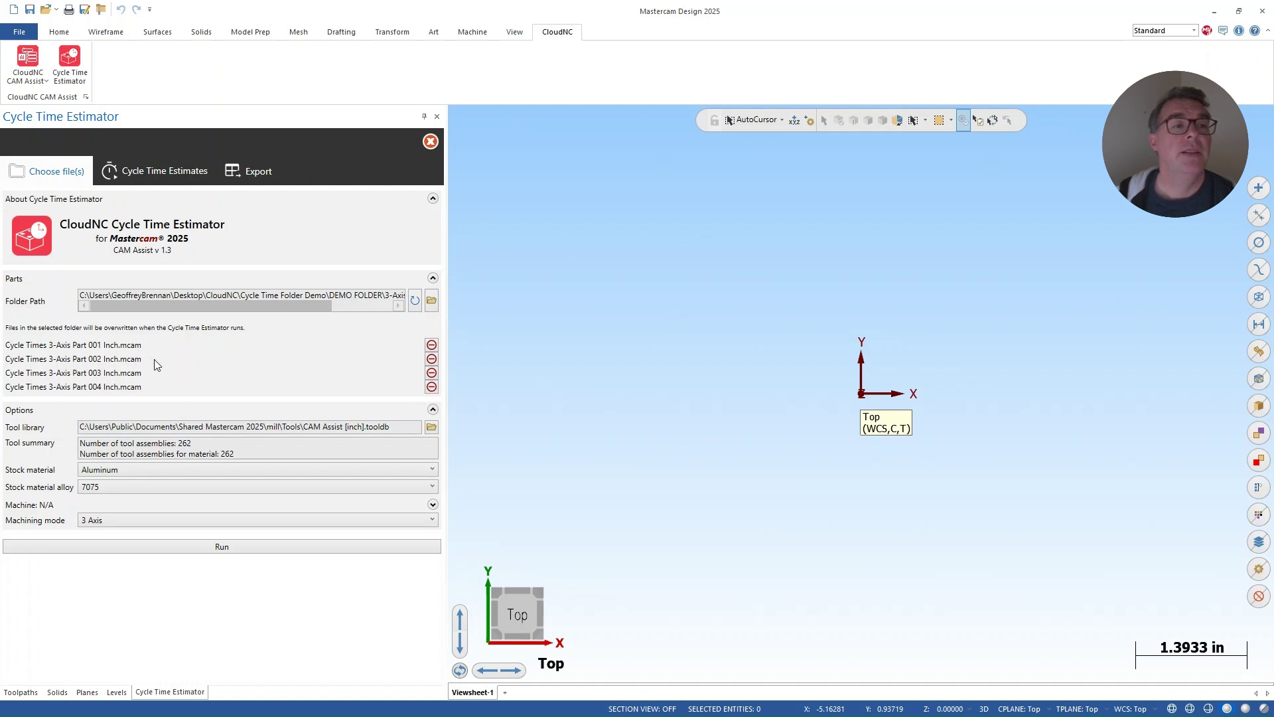
pyautogui.click(137, 172)
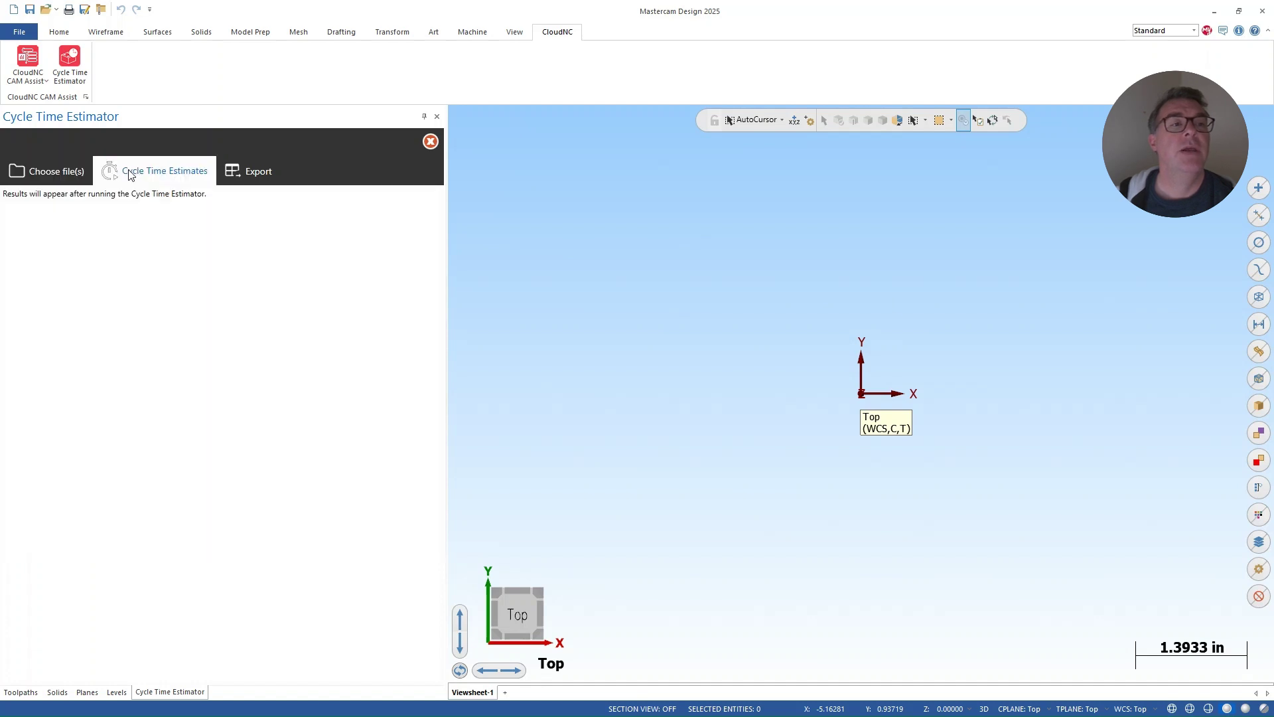
pyautogui.click(44, 182)
pyautogui.click(133, 173)
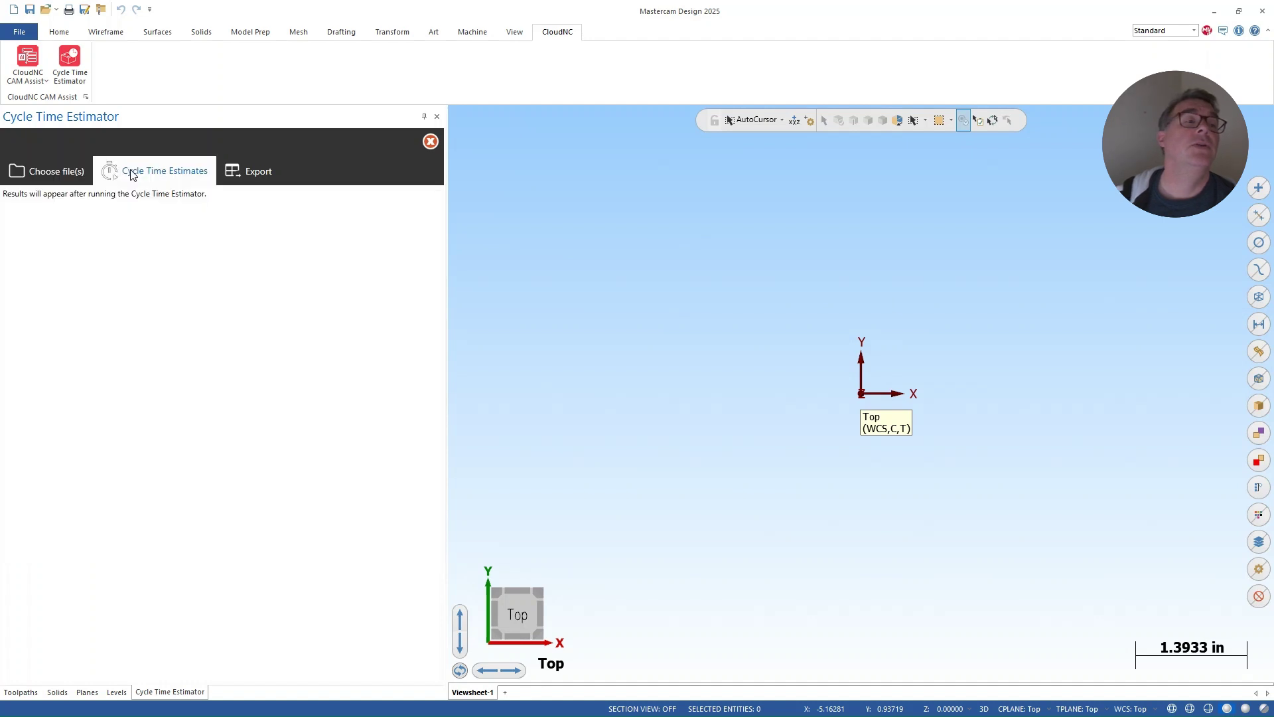
pyautogui.click(37, 180)
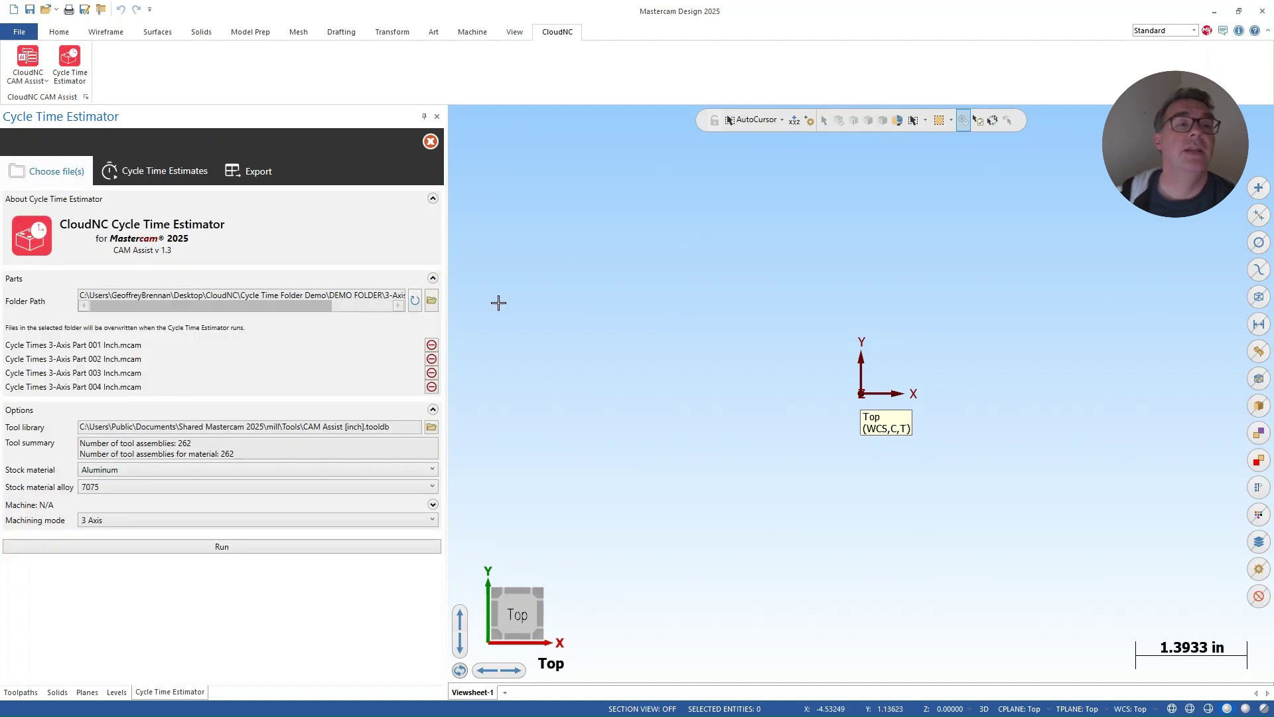
pyautogui.click(189, 184)
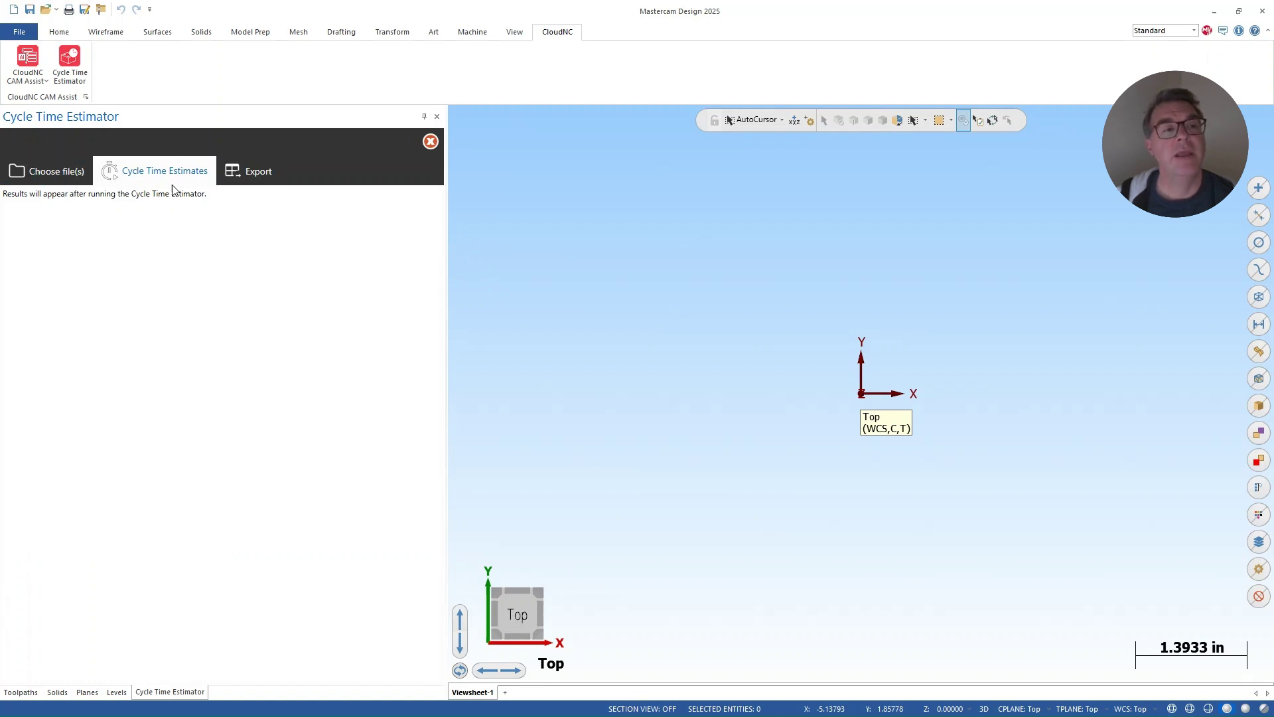
# Step: Remove Parts 003 and 004, set the stock alloy to 5083, and run the estimate
pyautogui.click(51, 171)
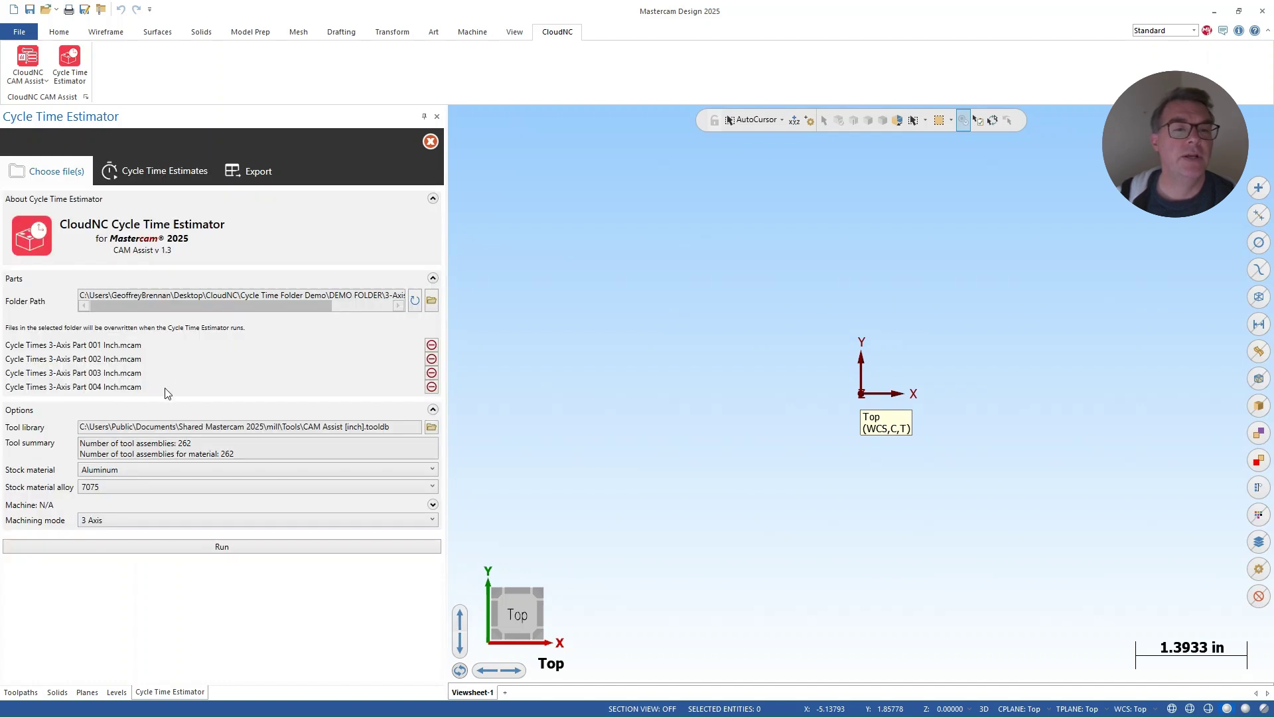
pyautogui.click(432, 373)
pyautogui.click(432, 372)
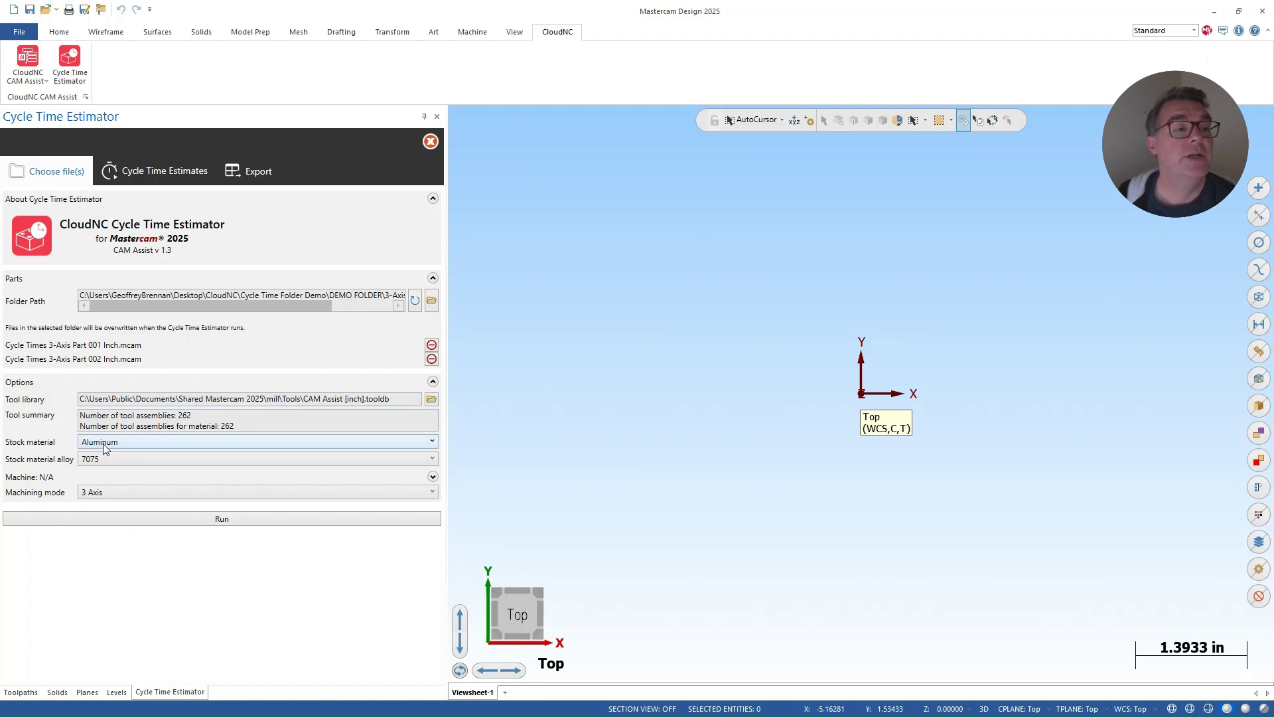
pyautogui.click(106, 460)
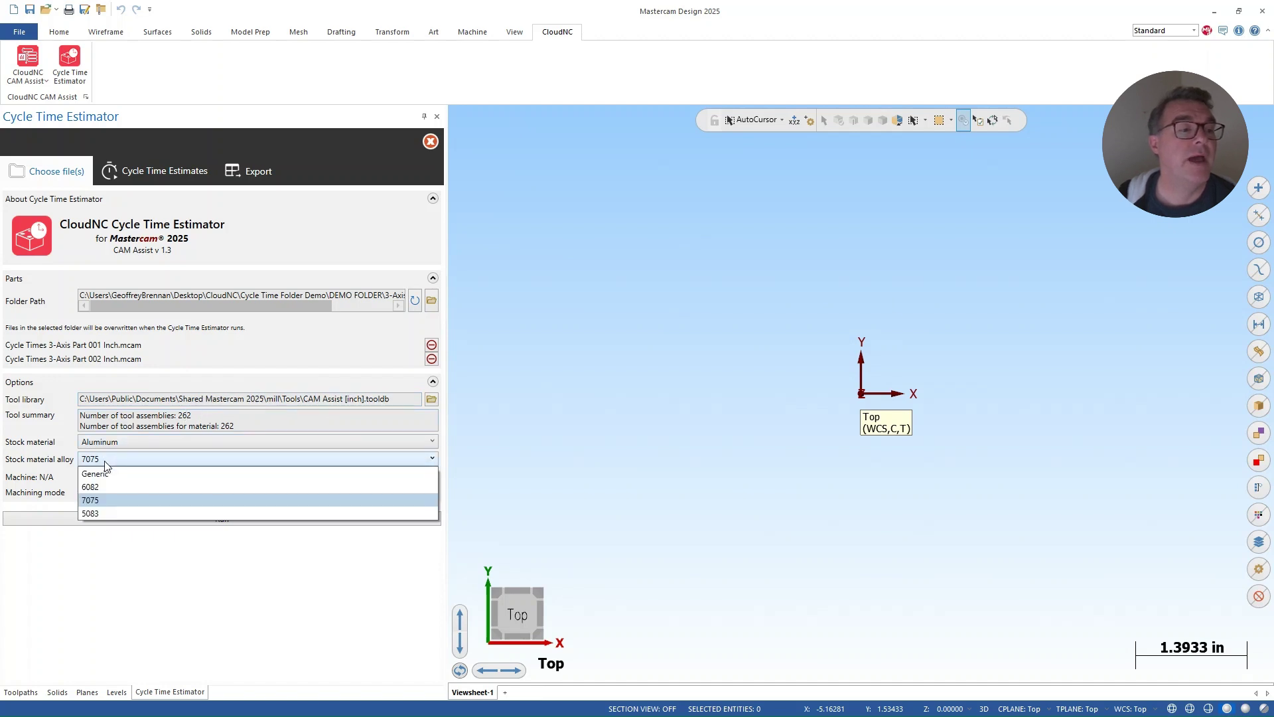
pyautogui.click(97, 514)
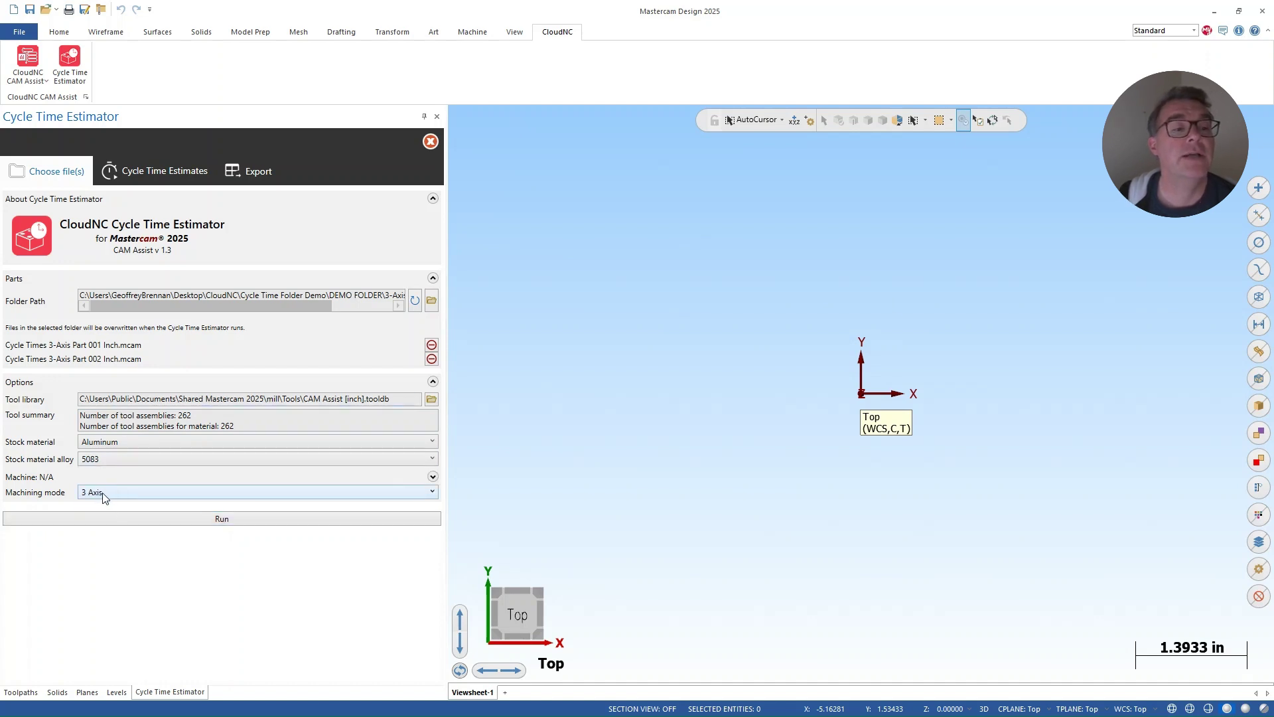
pyautogui.click(215, 508)
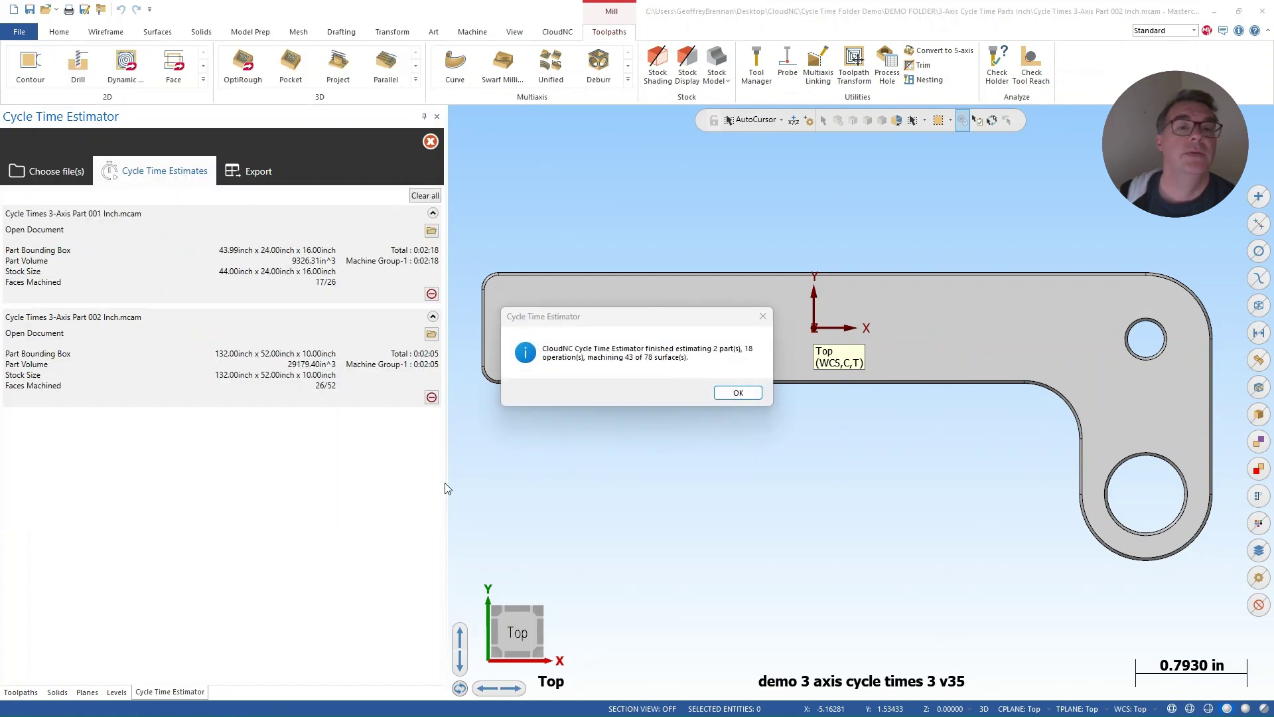
# Step: Close the completion message once Parts 001 and 002 finish at 0:02:18 and 0:02:05
pyautogui.click(735, 394)
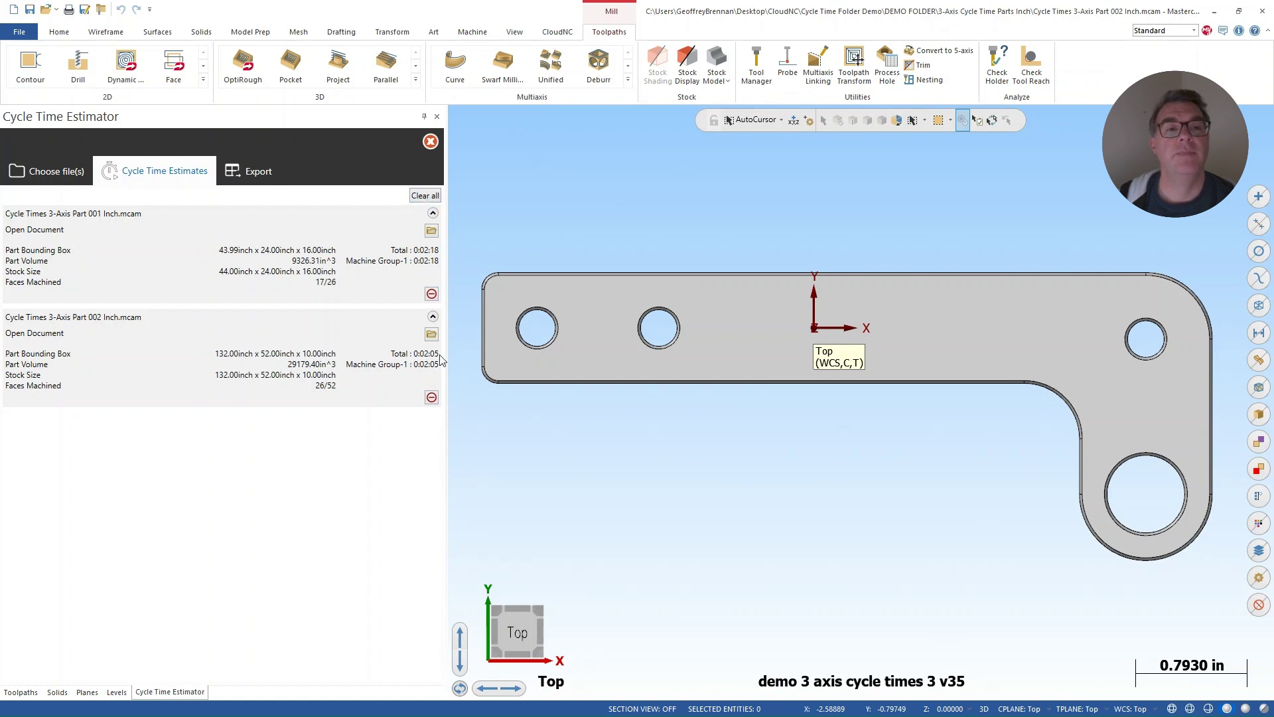
# Step: Clear Parts 001 and 002, then reload the 3-Axis Cycle Time Parts Inch folder
pyautogui.click(62, 175)
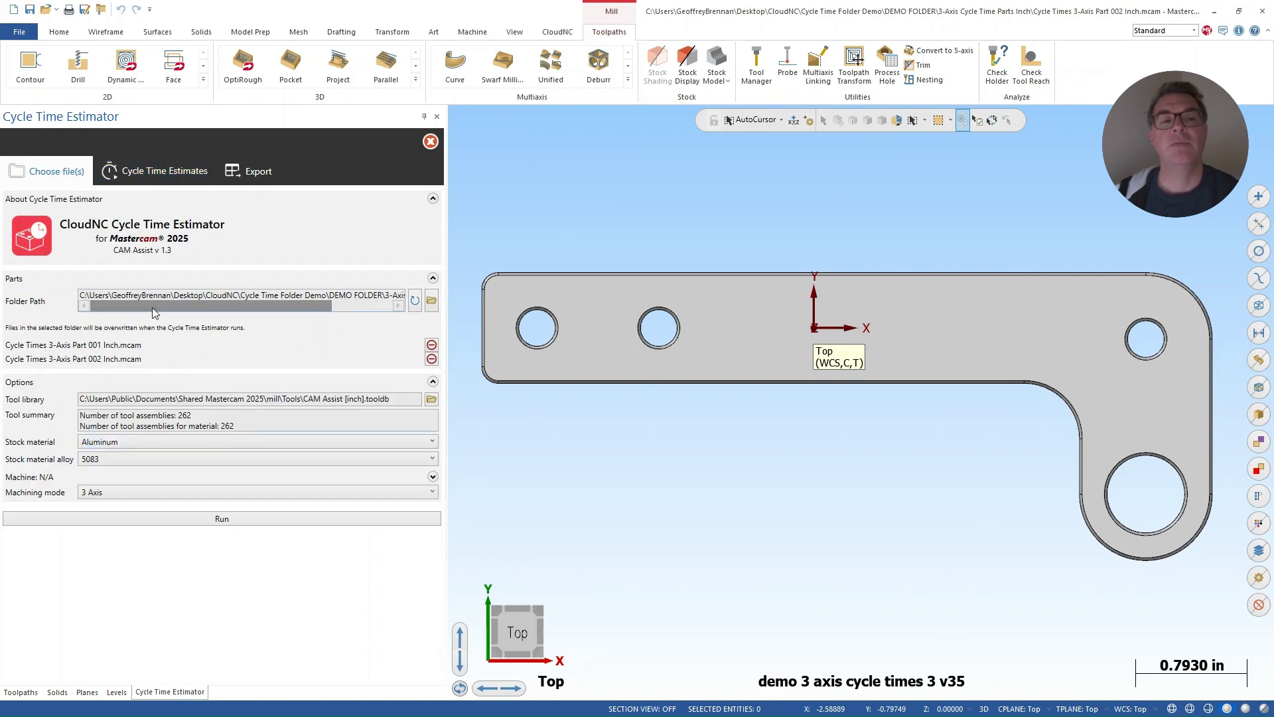
pyautogui.click(432, 359)
pyautogui.click(431, 345)
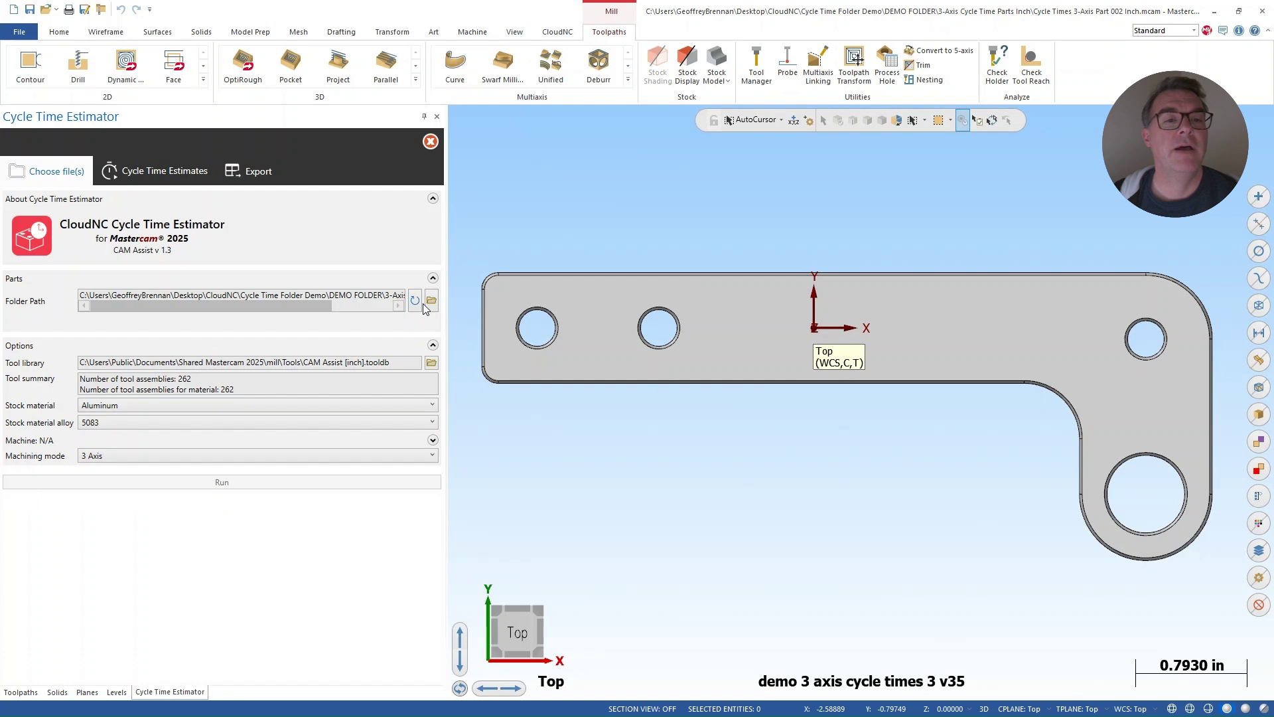
pyautogui.click(431, 300)
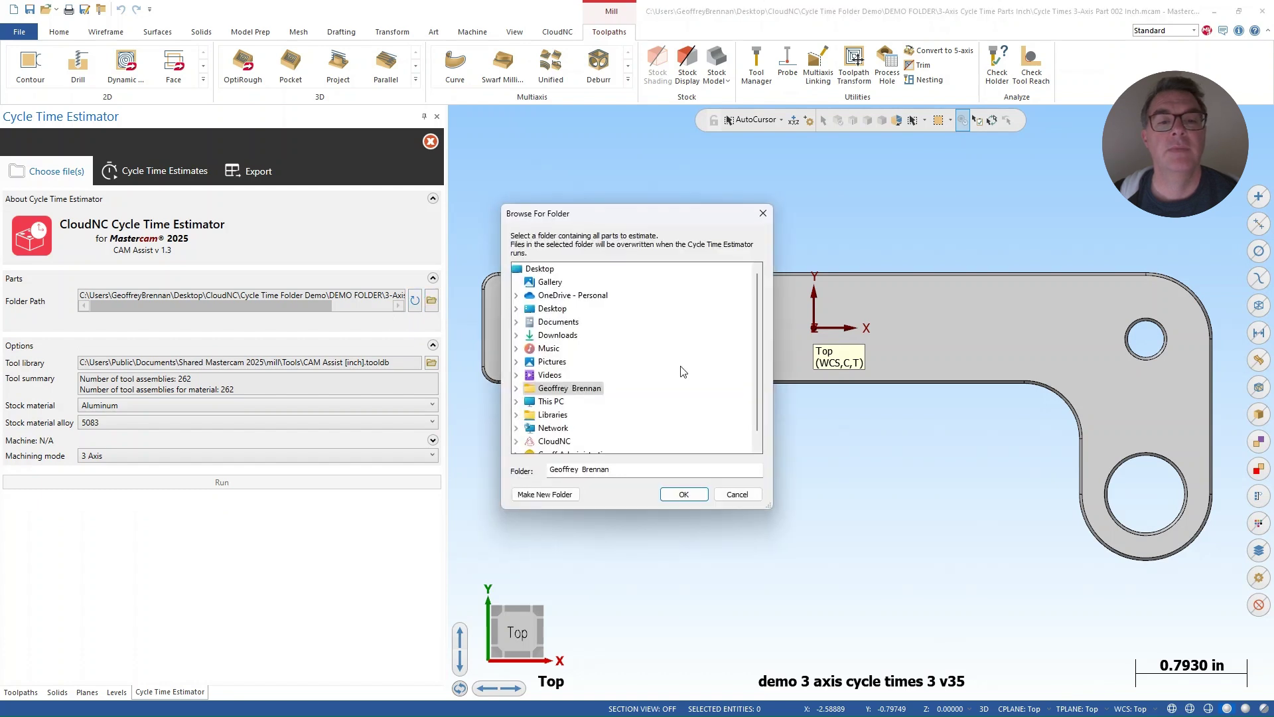
pyautogui.click(516, 428)
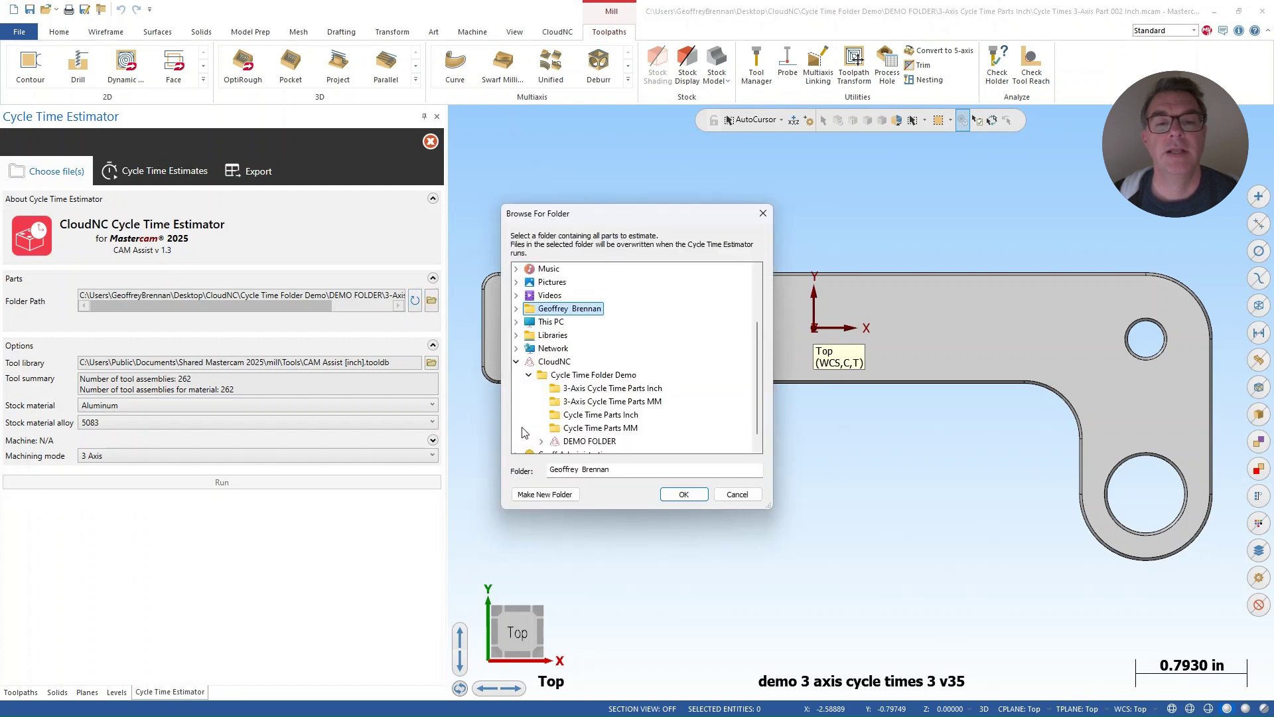
pyautogui.click(542, 441)
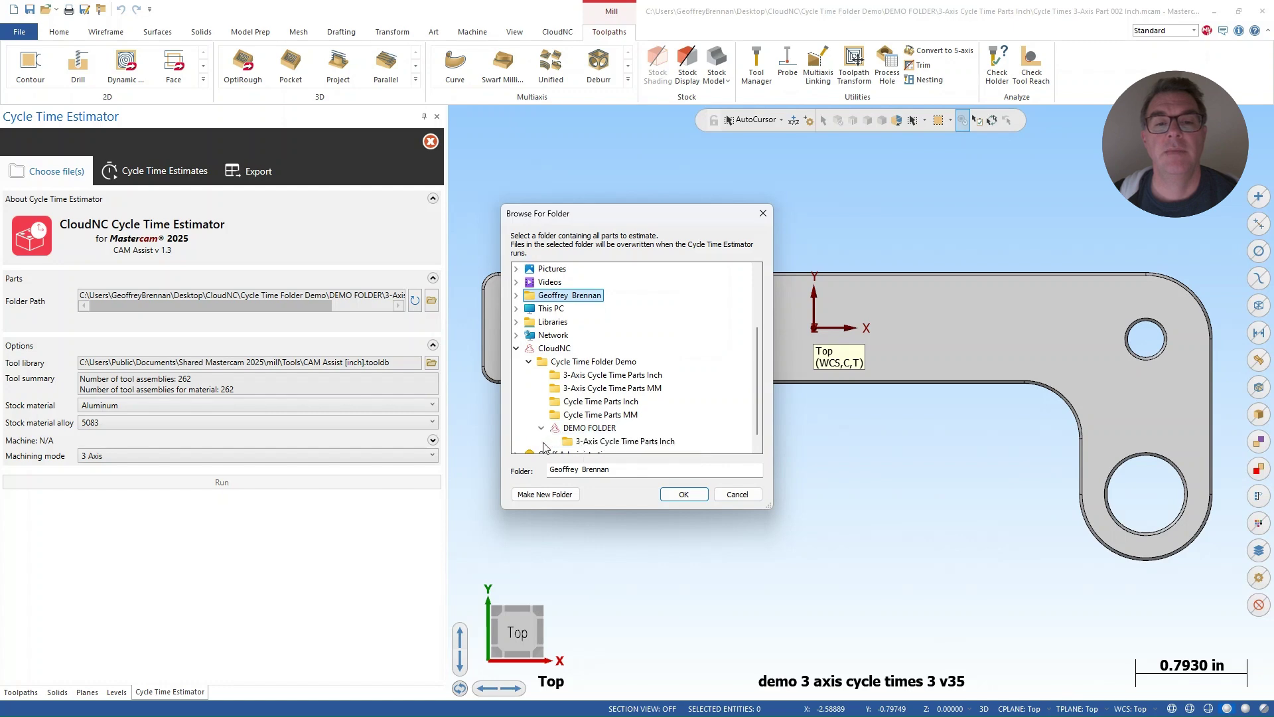
pyautogui.click(600, 441)
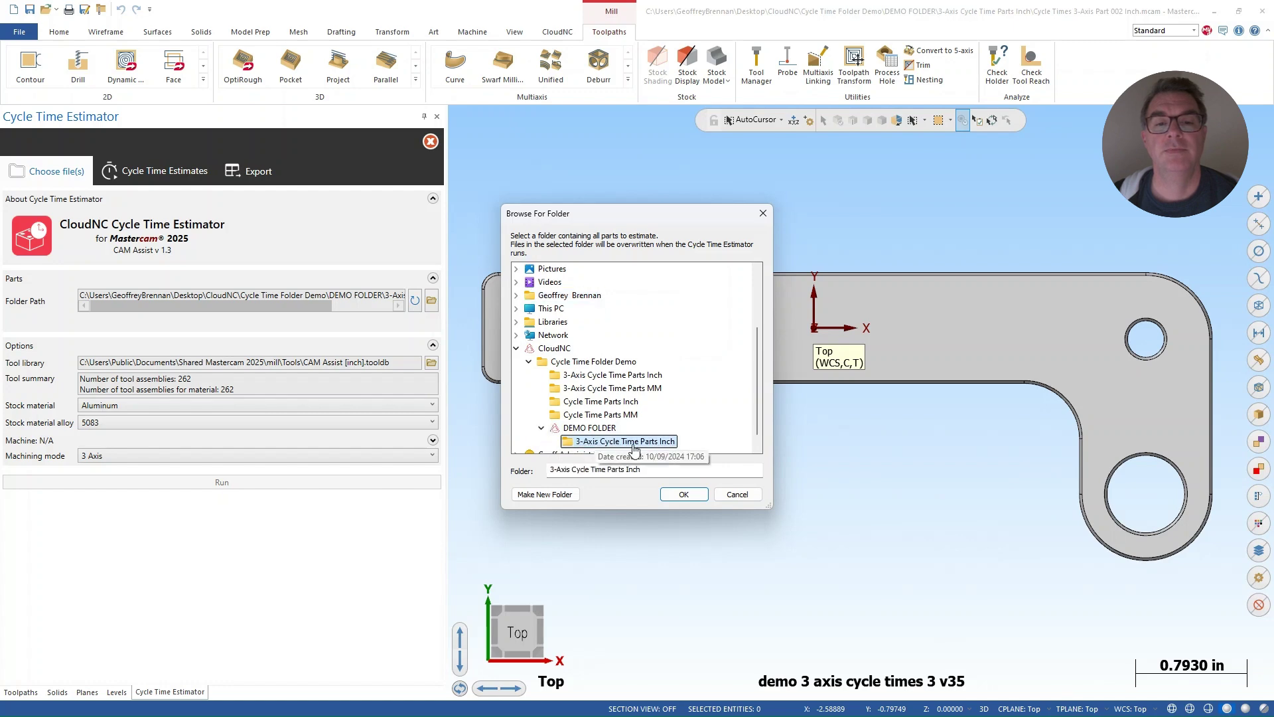
pyautogui.click(684, 495)
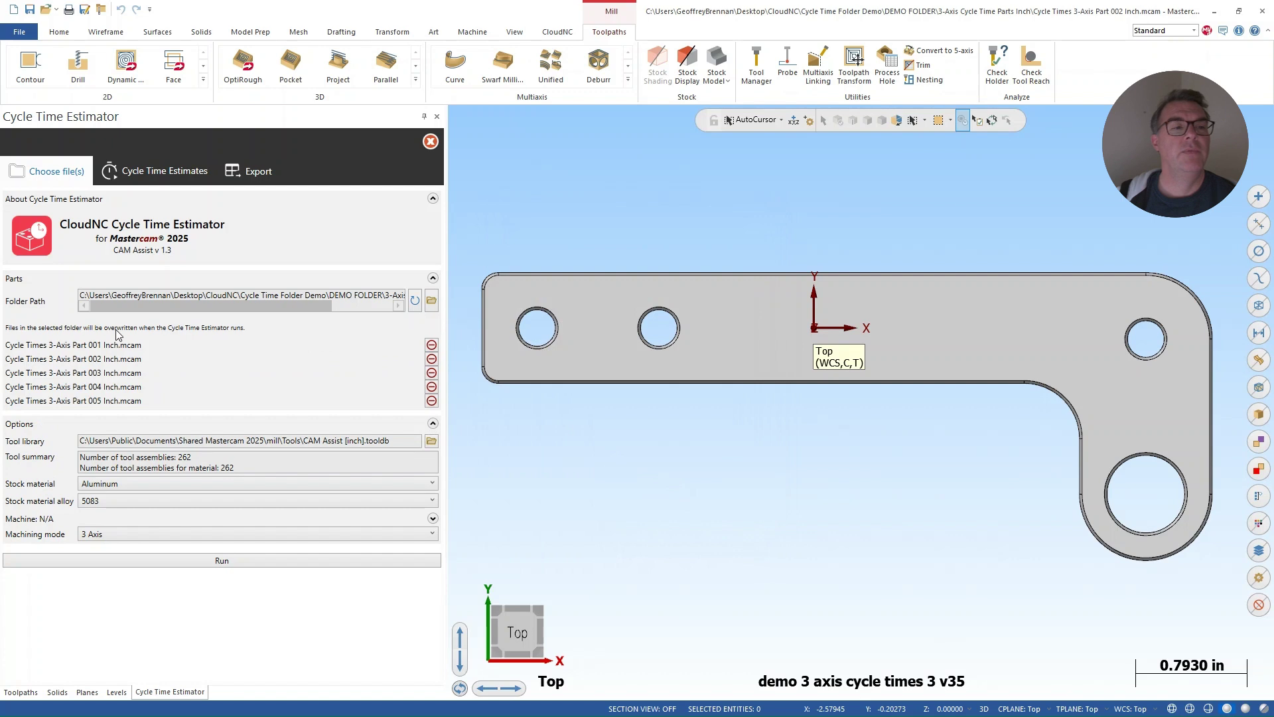
# Step: Remove Parts 001 and 002, leaving only Parts 003, 004 and 005
pyautogui.click(432, 345)
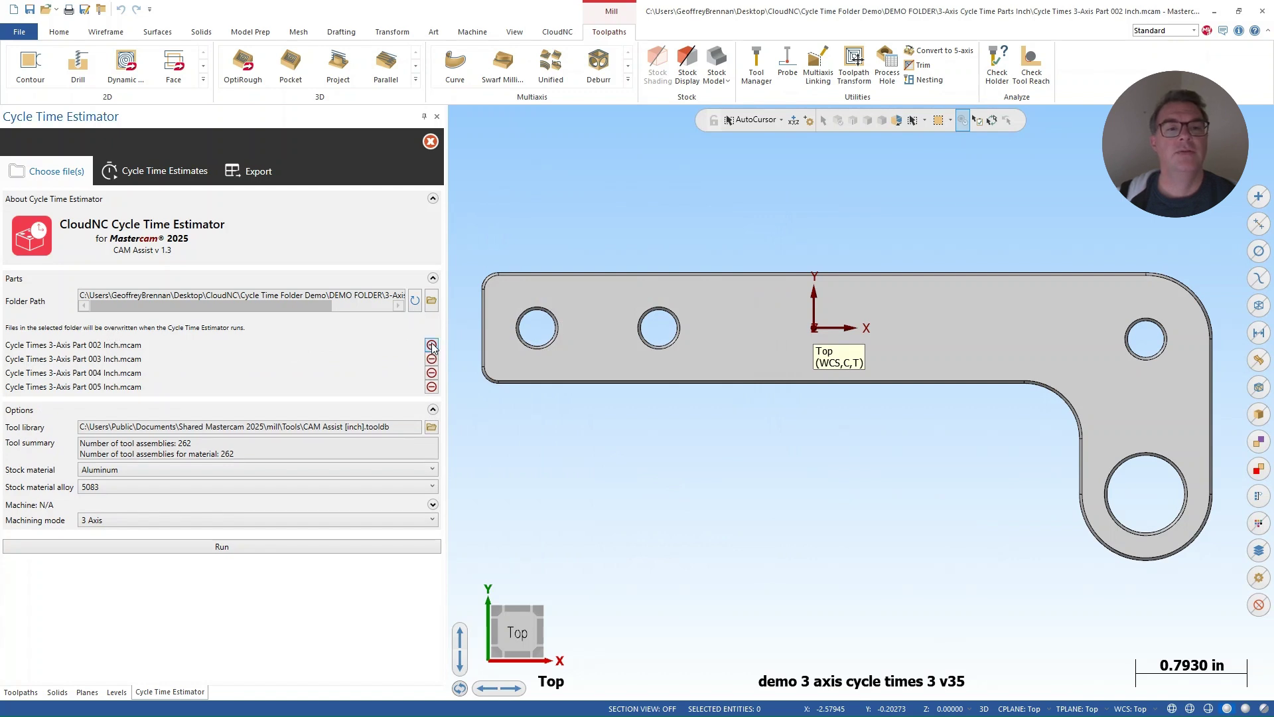
pyautogui.click(431, 345)
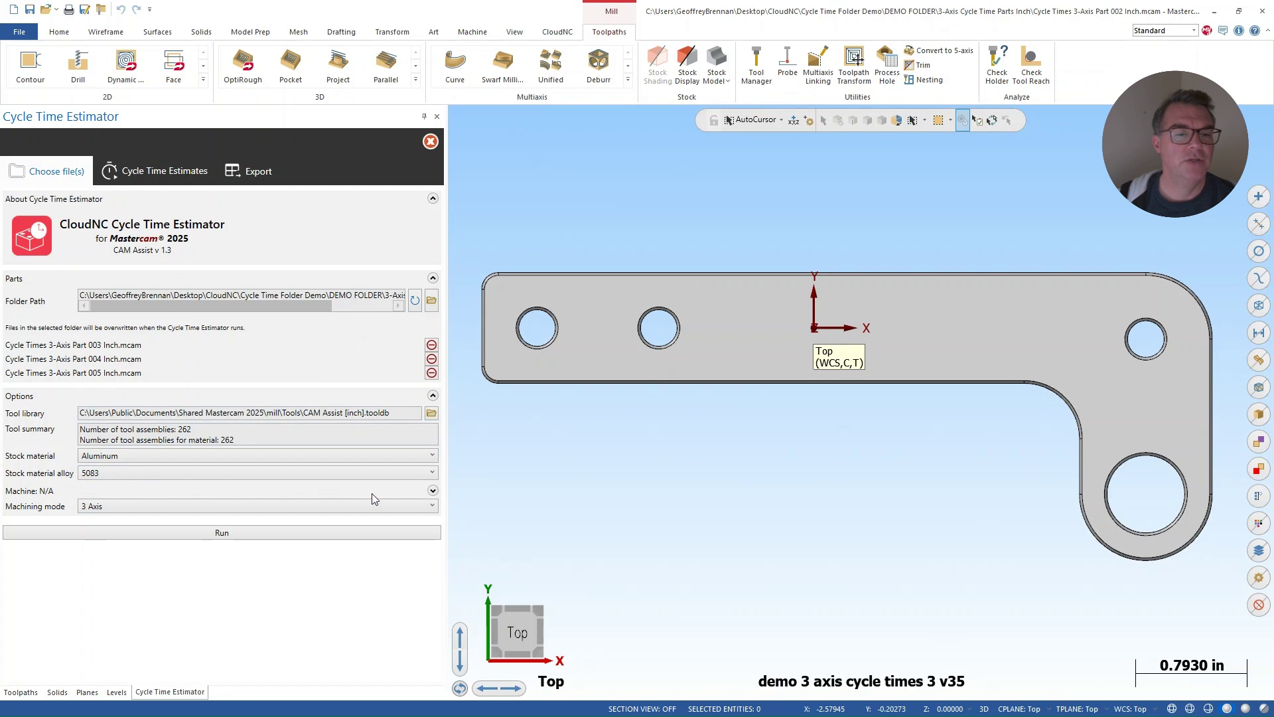
# Step: Expand the Machine settings and keep the tool change time at 8.0 secs
pyautogui.click(432, 491)
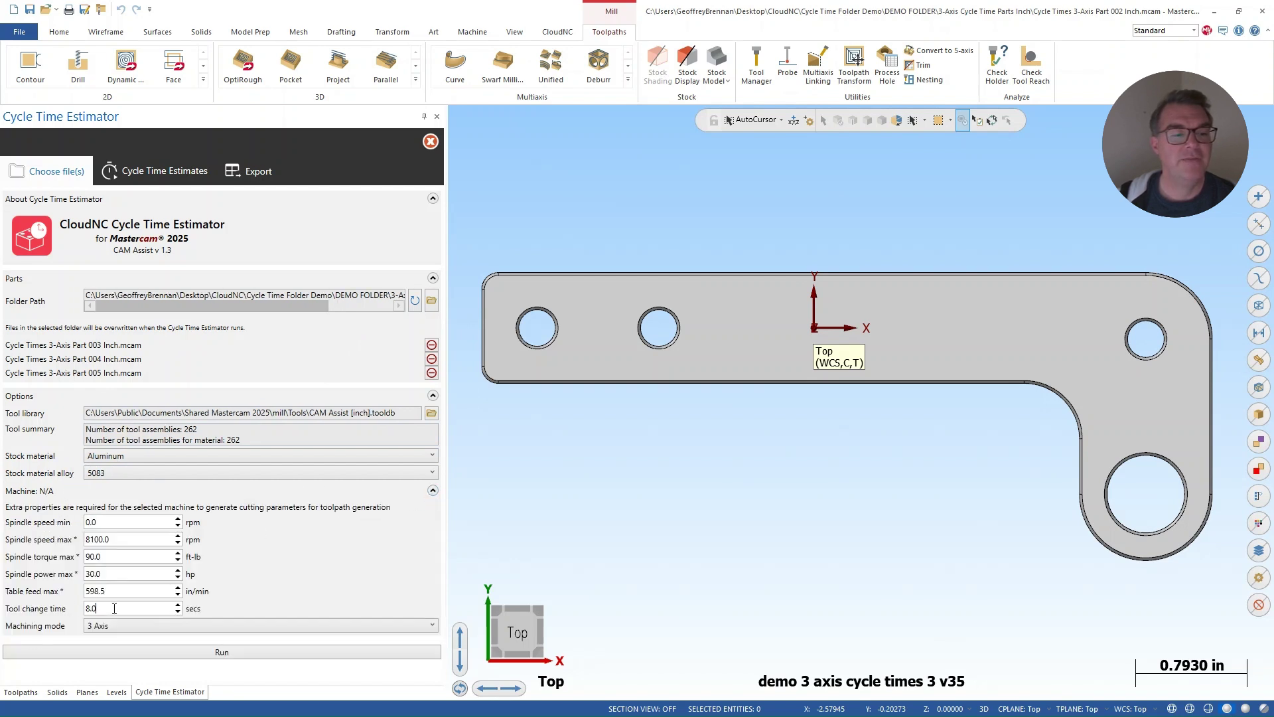
pyautogui.moveTo(113, 606); pyautogui.dragTo(85, 610)
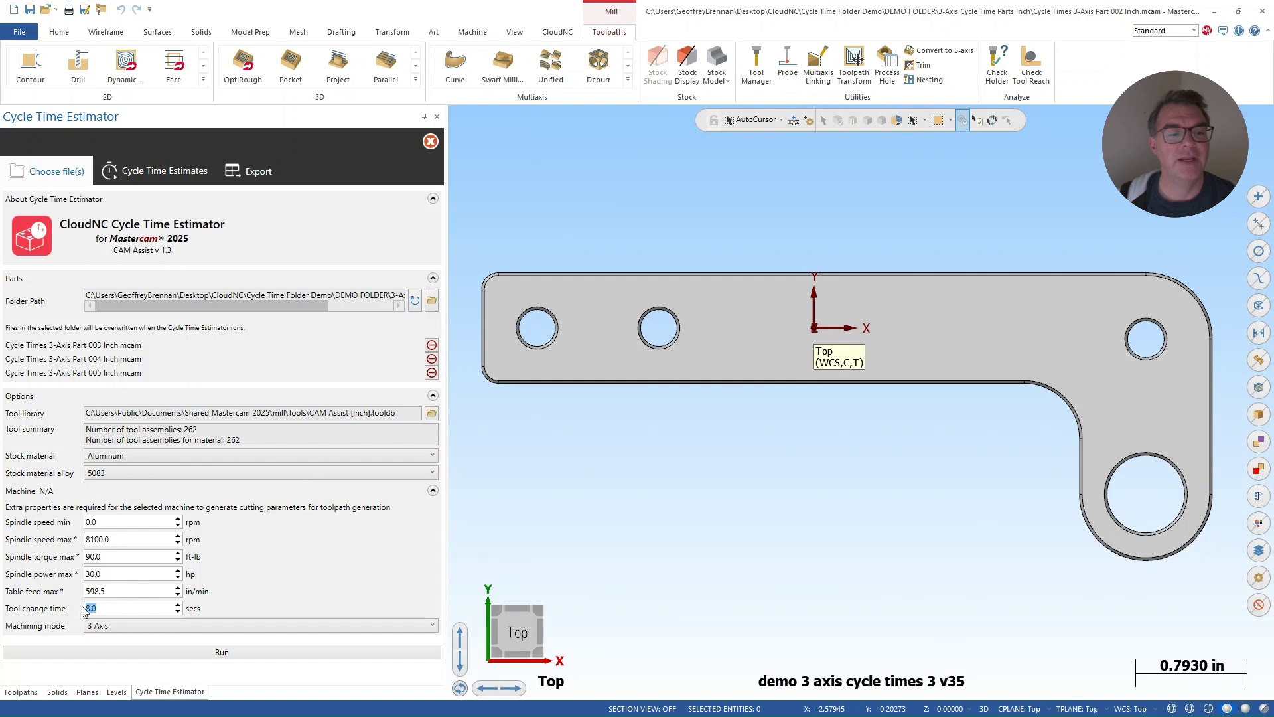
pyautogui.click(221, 602)
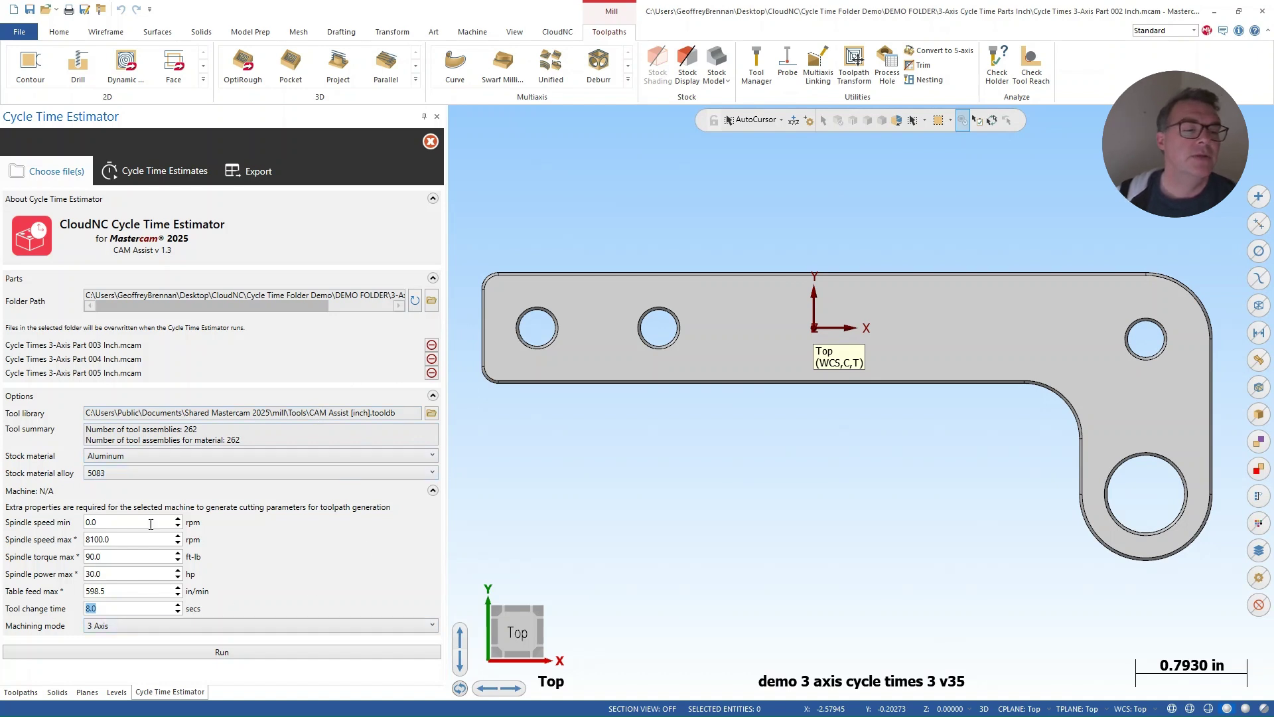
# Step: Run the estimate for Parts 003, 004 and 005, then close the completion message
pyautogui.click(214, 652)
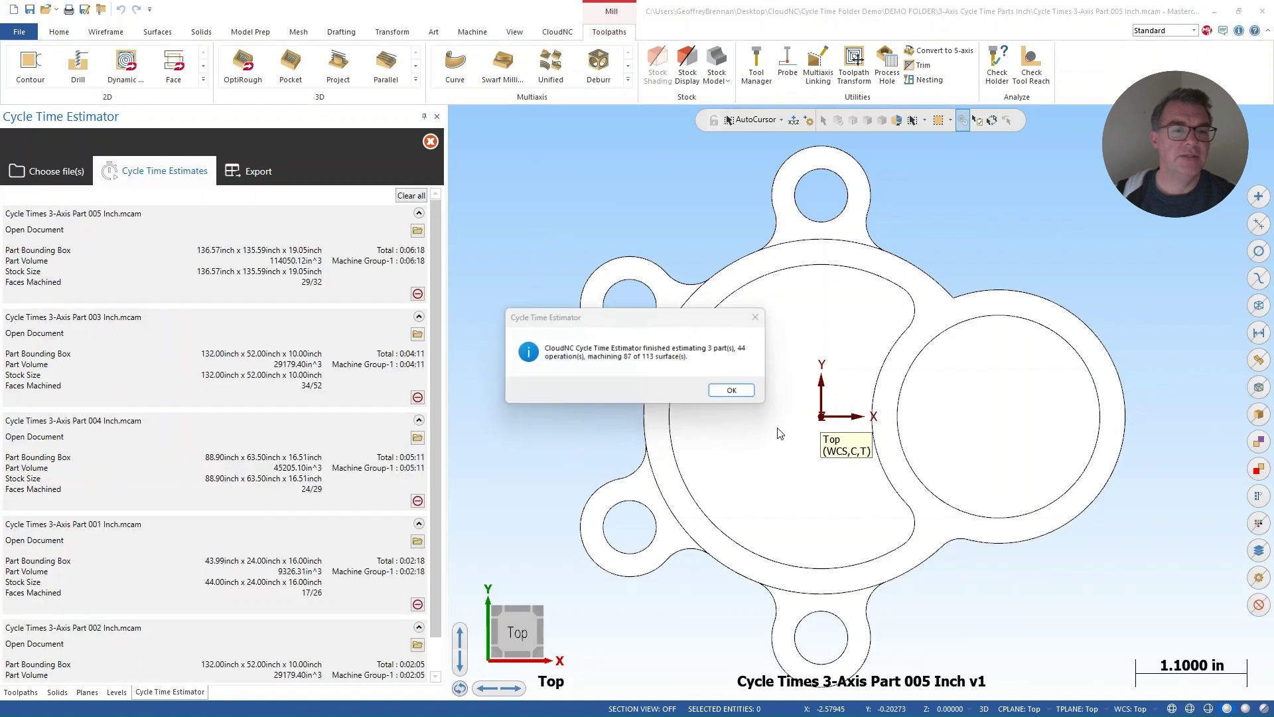
pyautogui.click(738, 393)
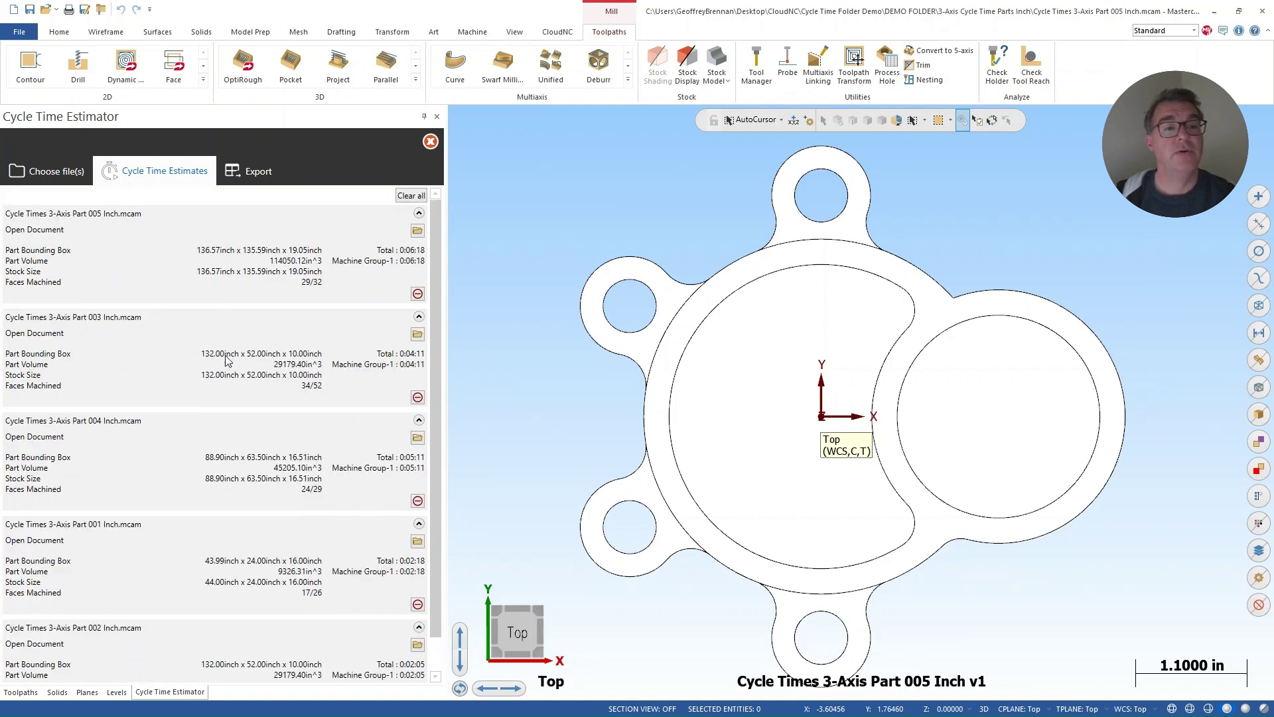
# Step: Scroll through the estimates list to review all five parts, ending at Part 005 (0:06:18)
pyautogui.scroll(-1, 332, 505)
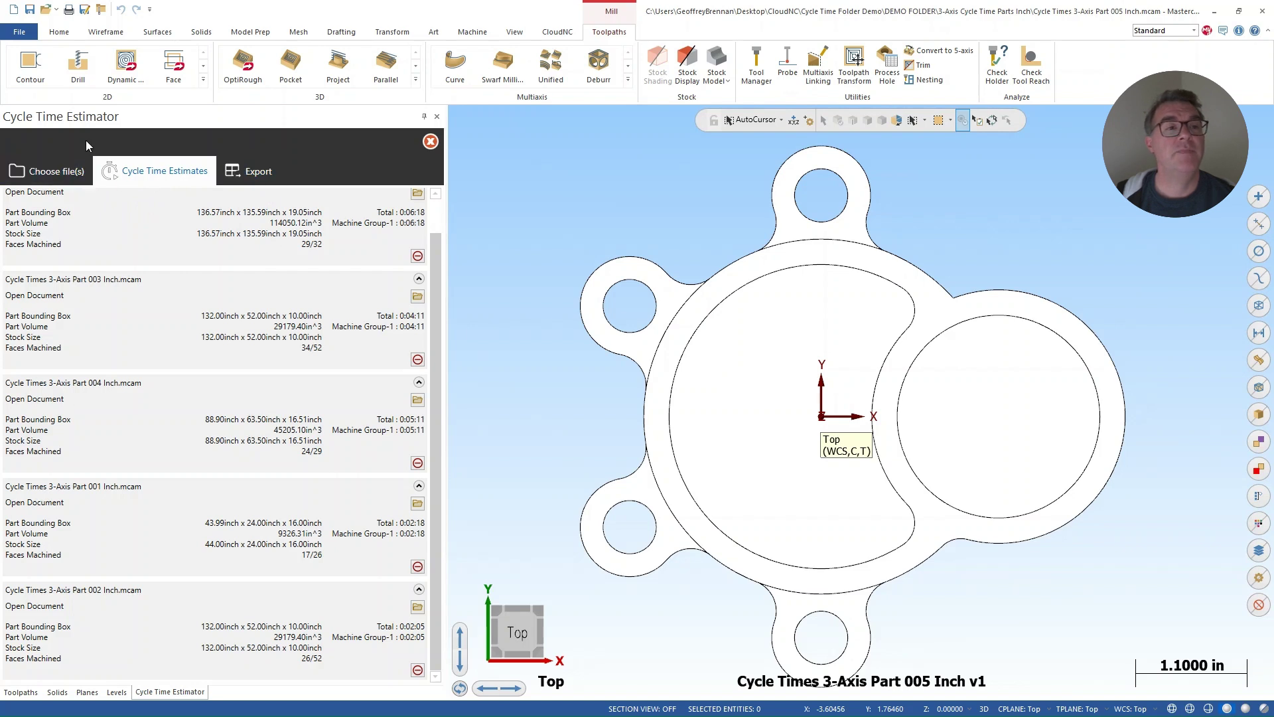
# Step: Open the estimator's export settings, keeping Part 005 included
pyautogui.click(241, 173)
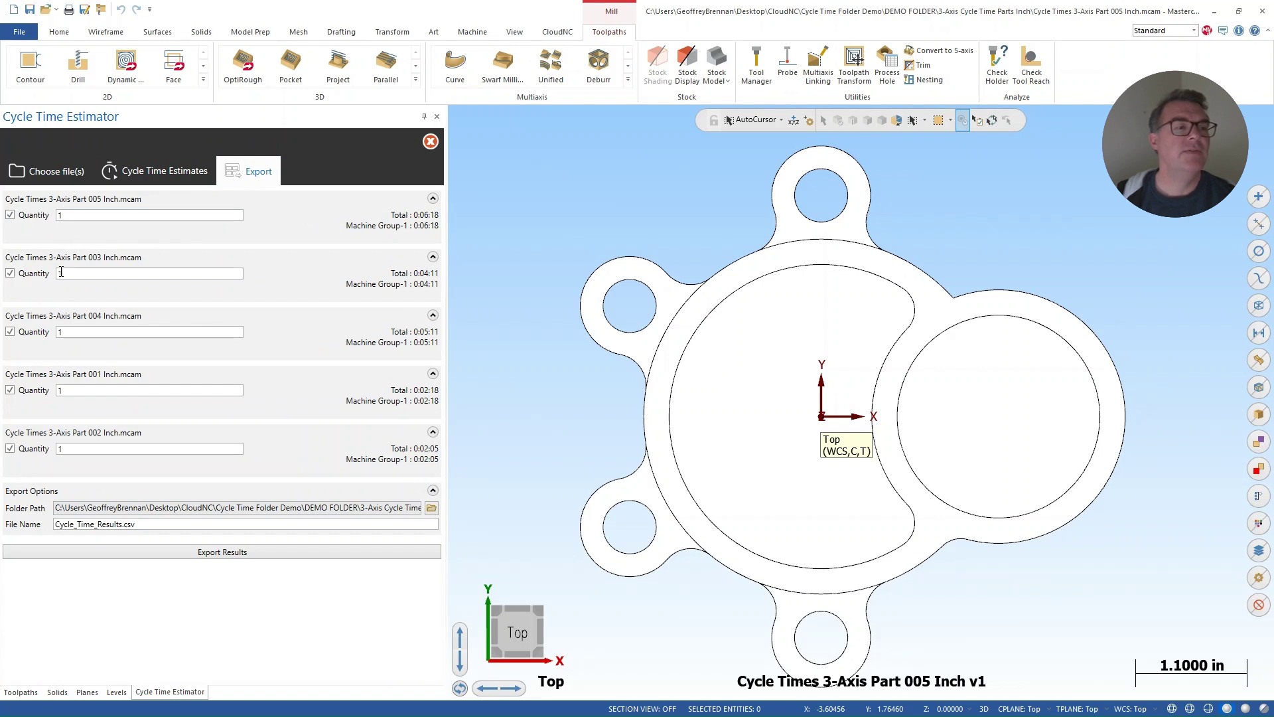
pyautogui.click(12, 215)
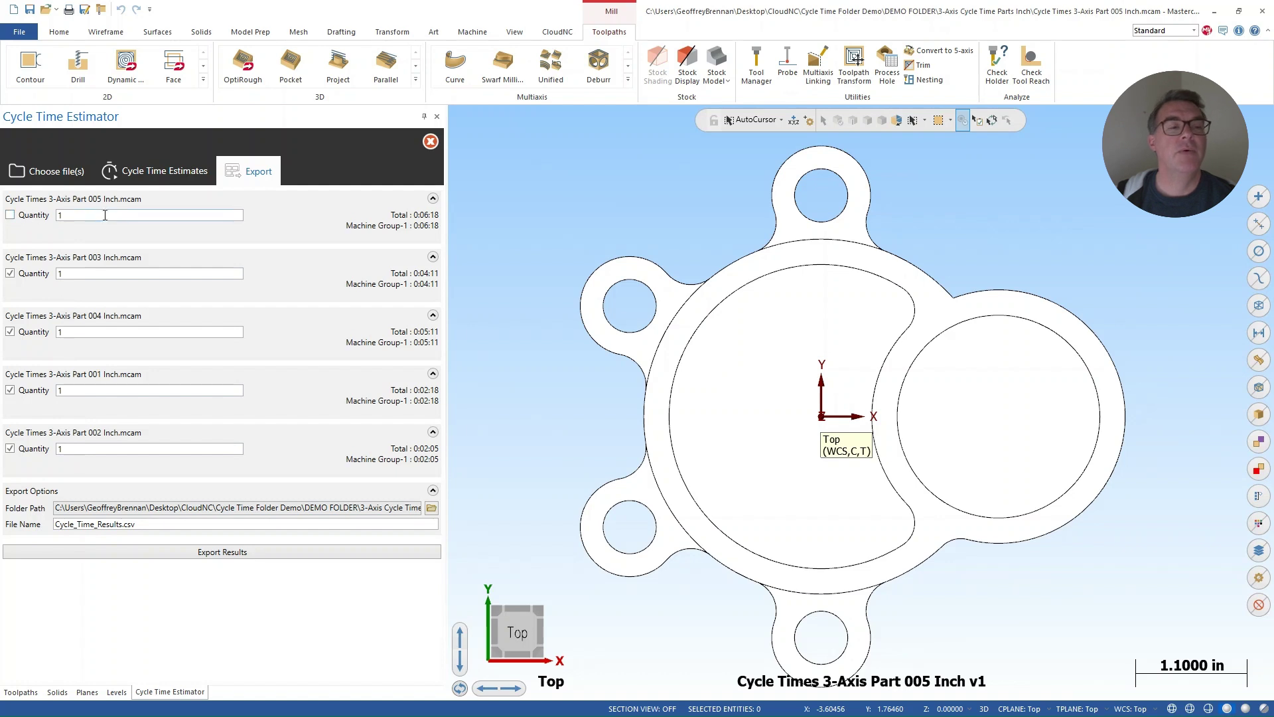
pyautogui.click(11, 217)
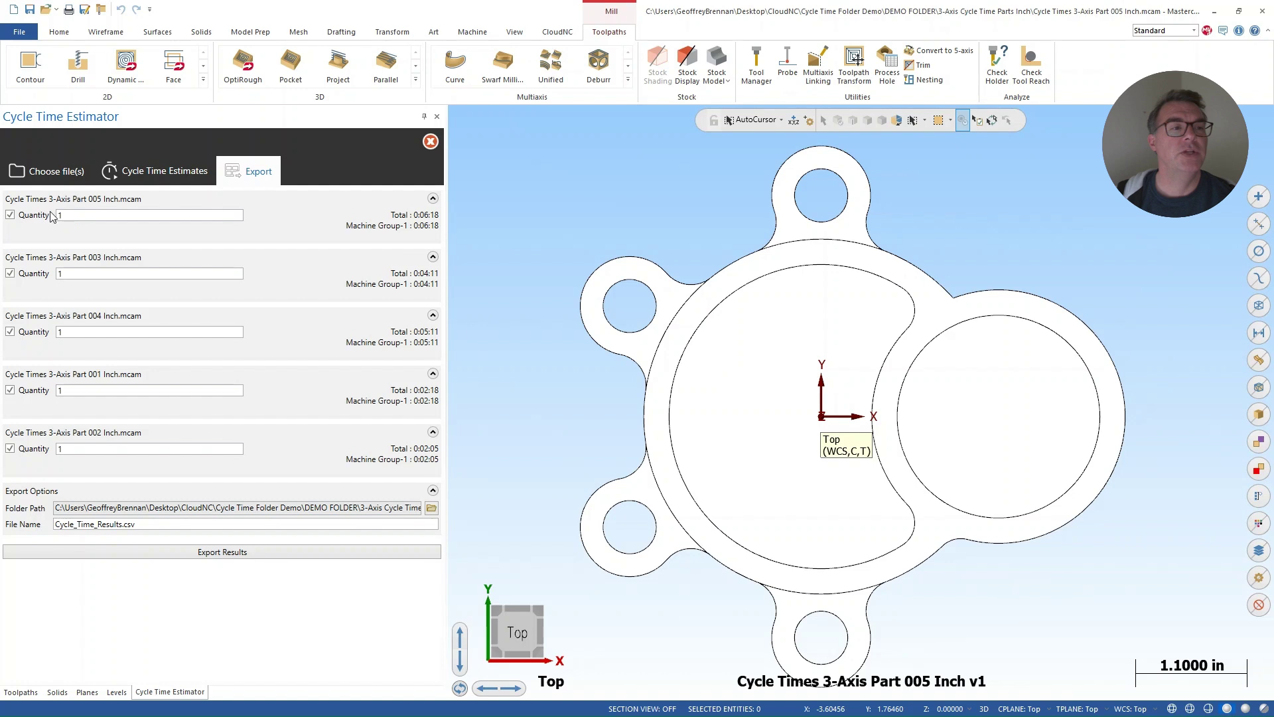
# Step: Set all five parts' quantity to 12 and export the results to CSV
pyautogui.click(218, 214)
pyautogui.write('2')
pyautogui.click(141, 273)
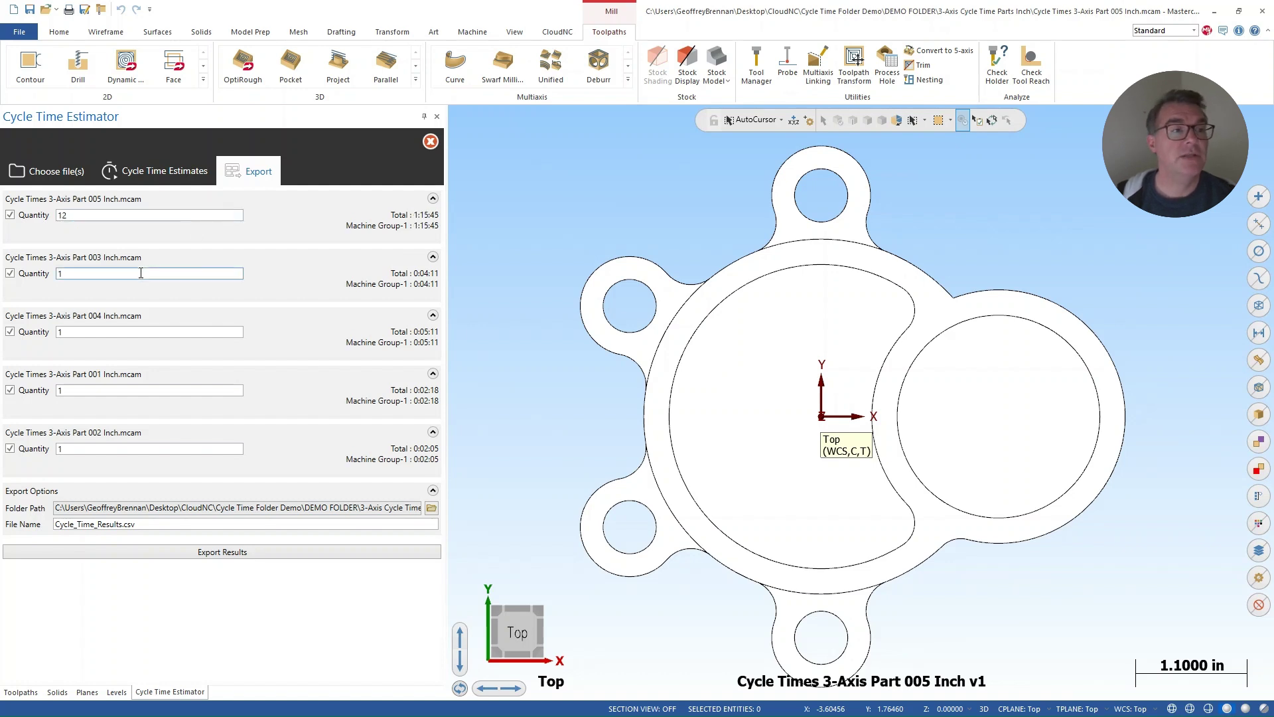
pyautogui.write('2')
pyautogui.click(106, 331)
pyautogui.write('2')
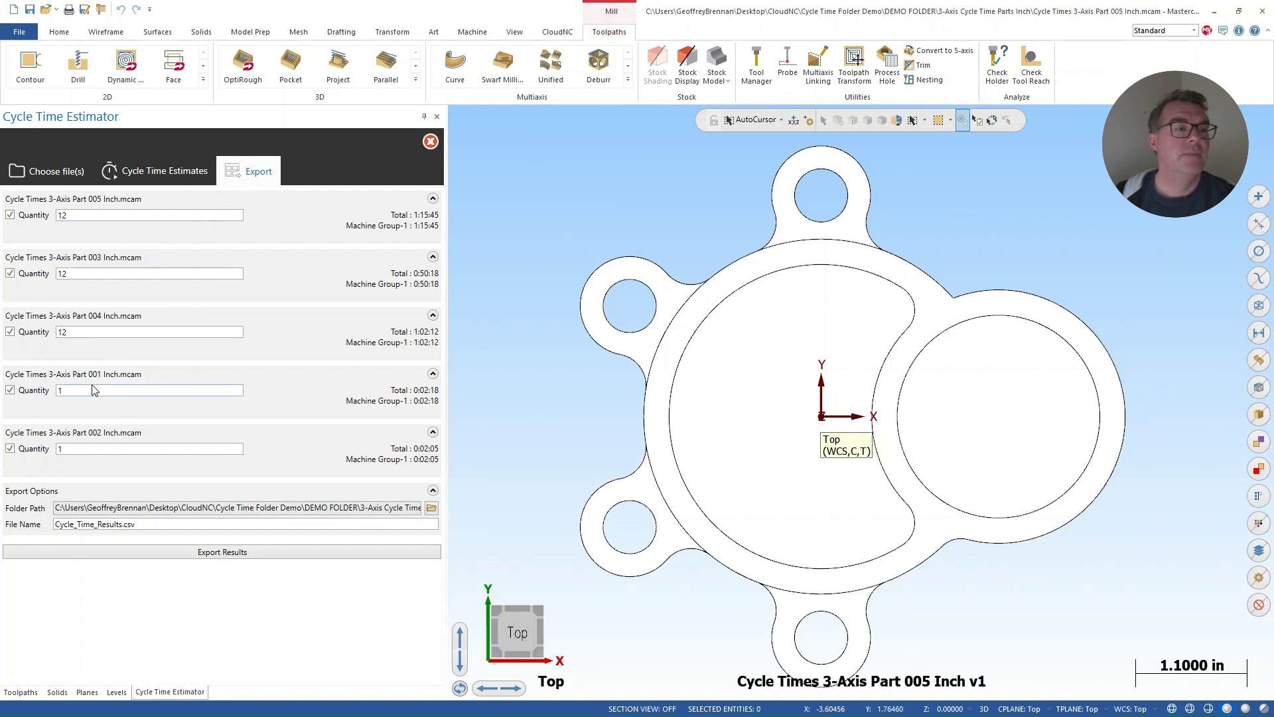
pyautogui.click(93, 389)
pyautogui.write('2')
pyautogui.click(84, 444)
pyautogui.write('2')
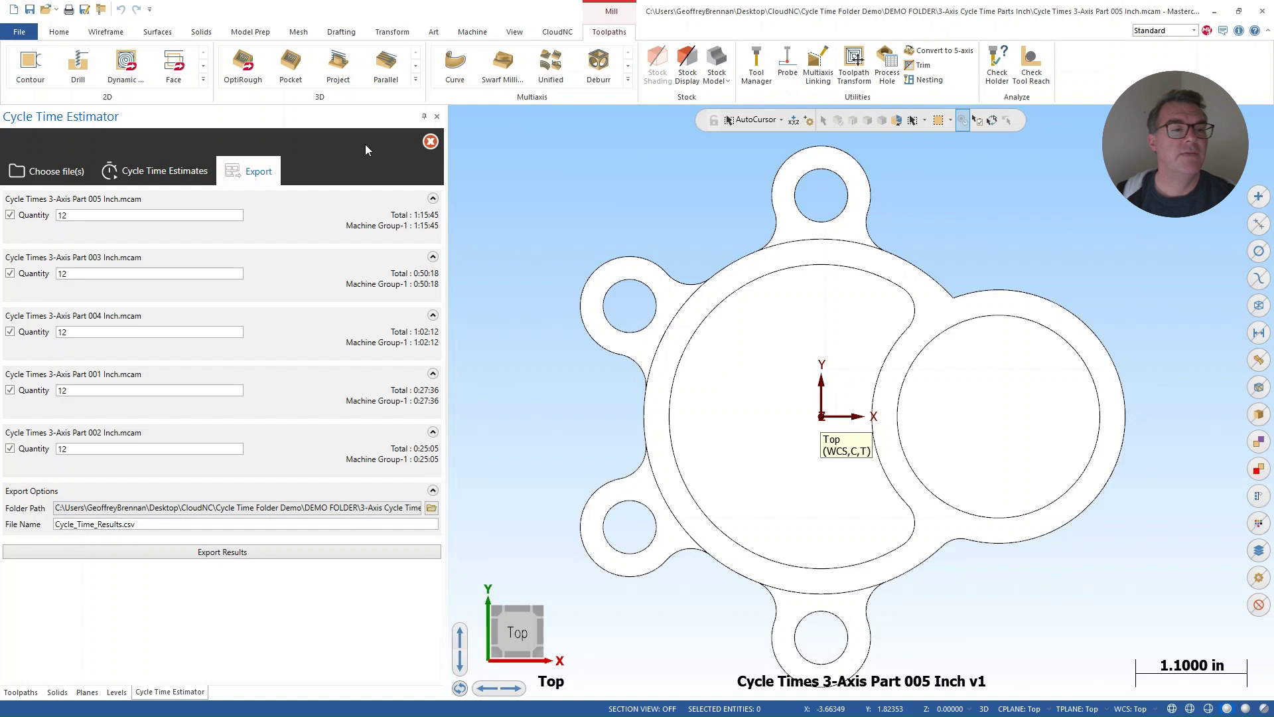
pyautogui.click(249, 552)
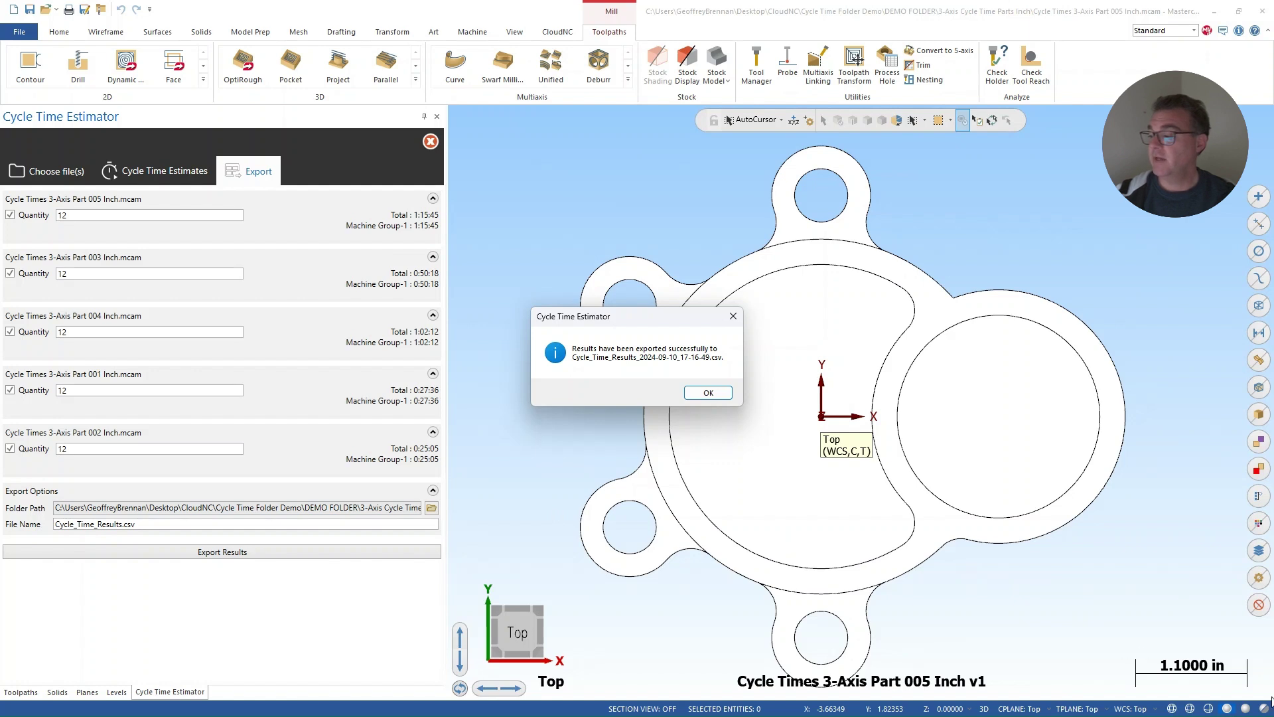
# Step: Dismiss the export message and select Cycle_Time_Results_2024-09-10_17-16-49.csv in the 3-Axis Cycle Time Parts Inch folder
pyautogui.click(708, 392)
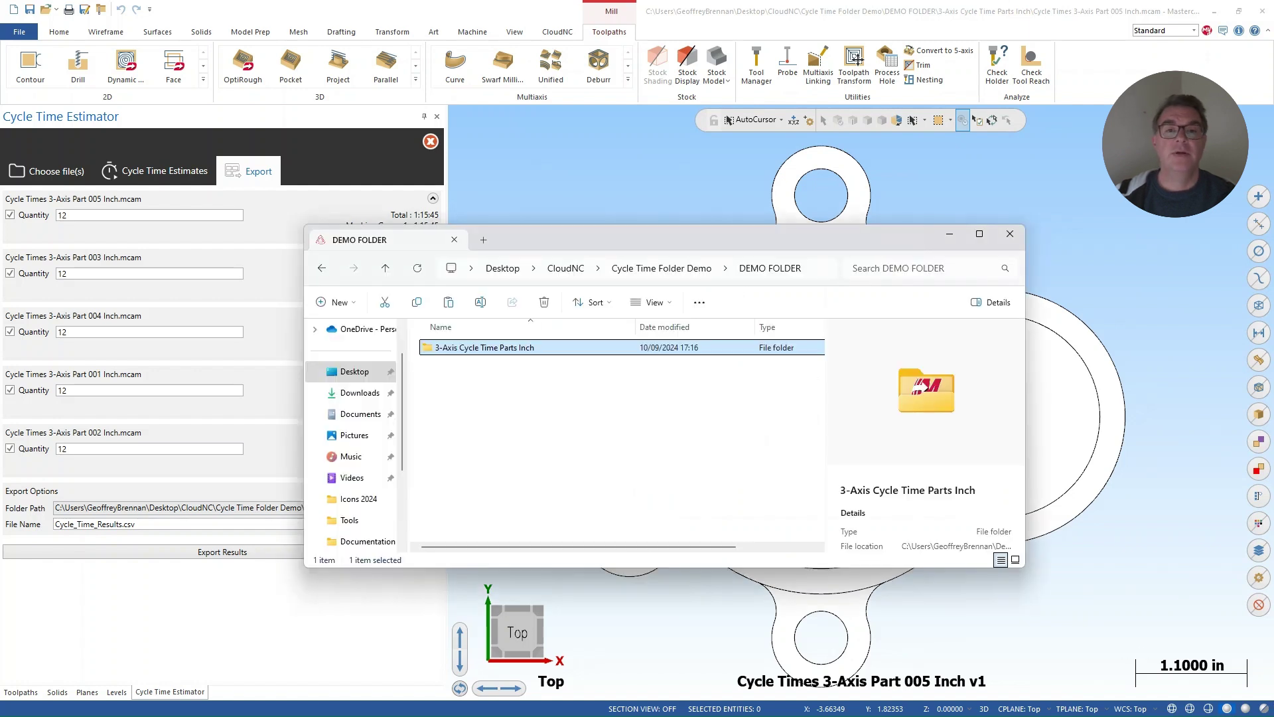
pyautogui.doubleClick(563, 353)
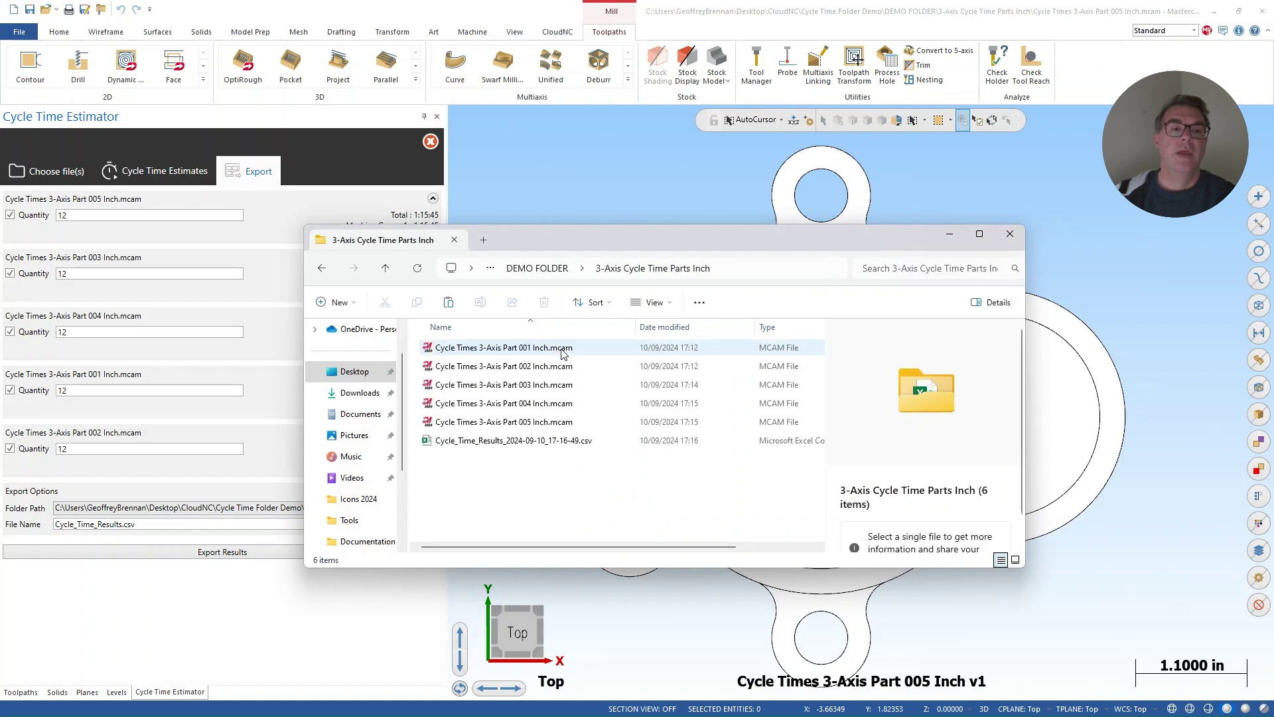
pyautogui.click(505, 449)
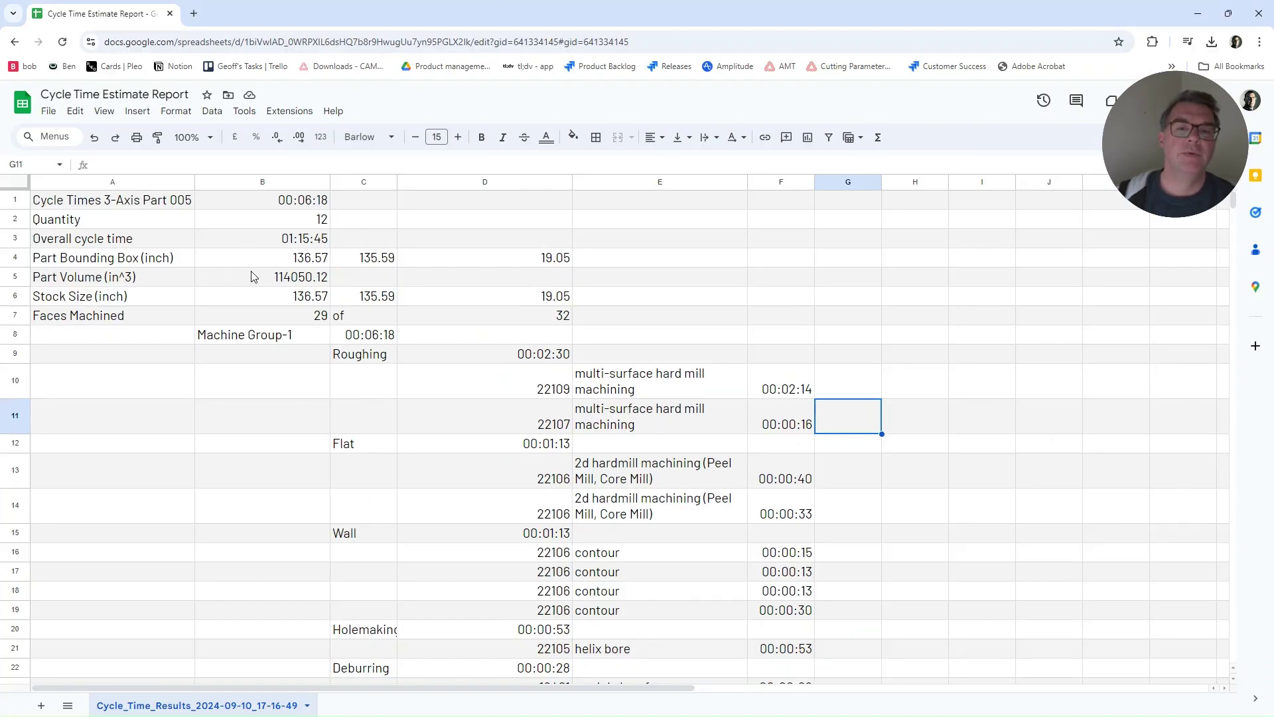
pyautogui.click(467, 445)
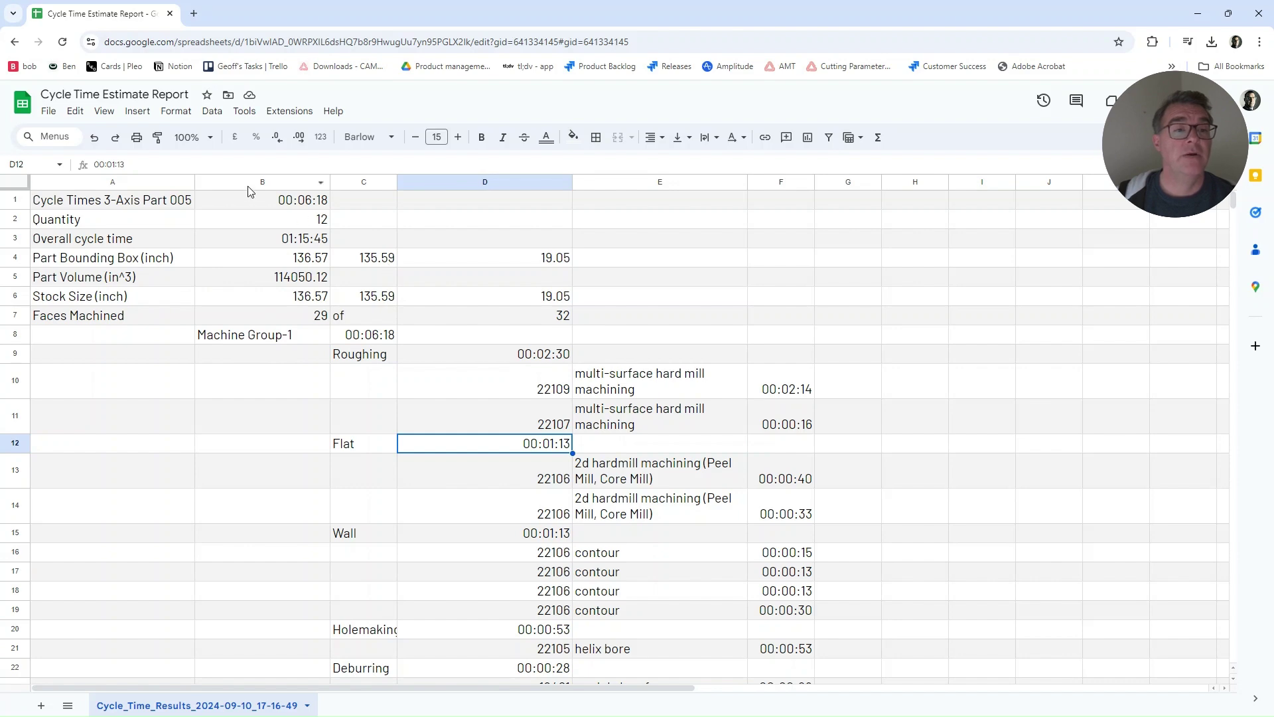
pyautogui.scroll(-4, 339, 320)
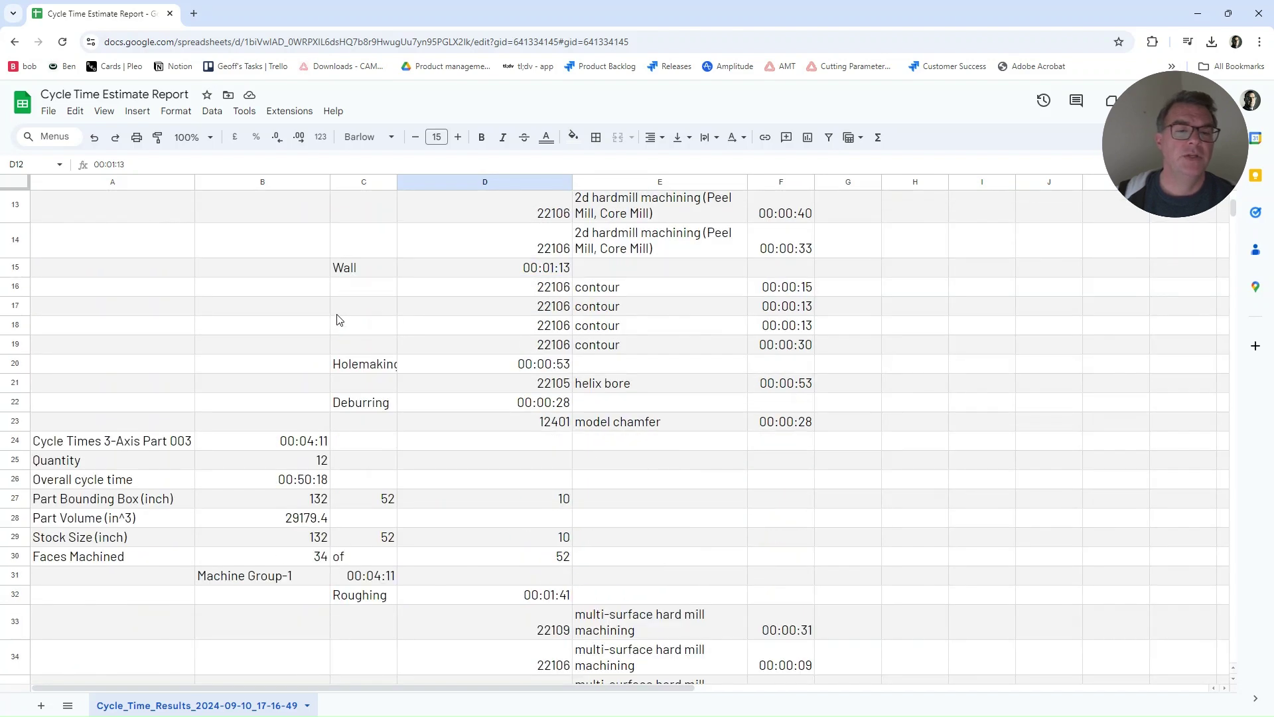
pyautogui.scroll(-10, 339, 320)
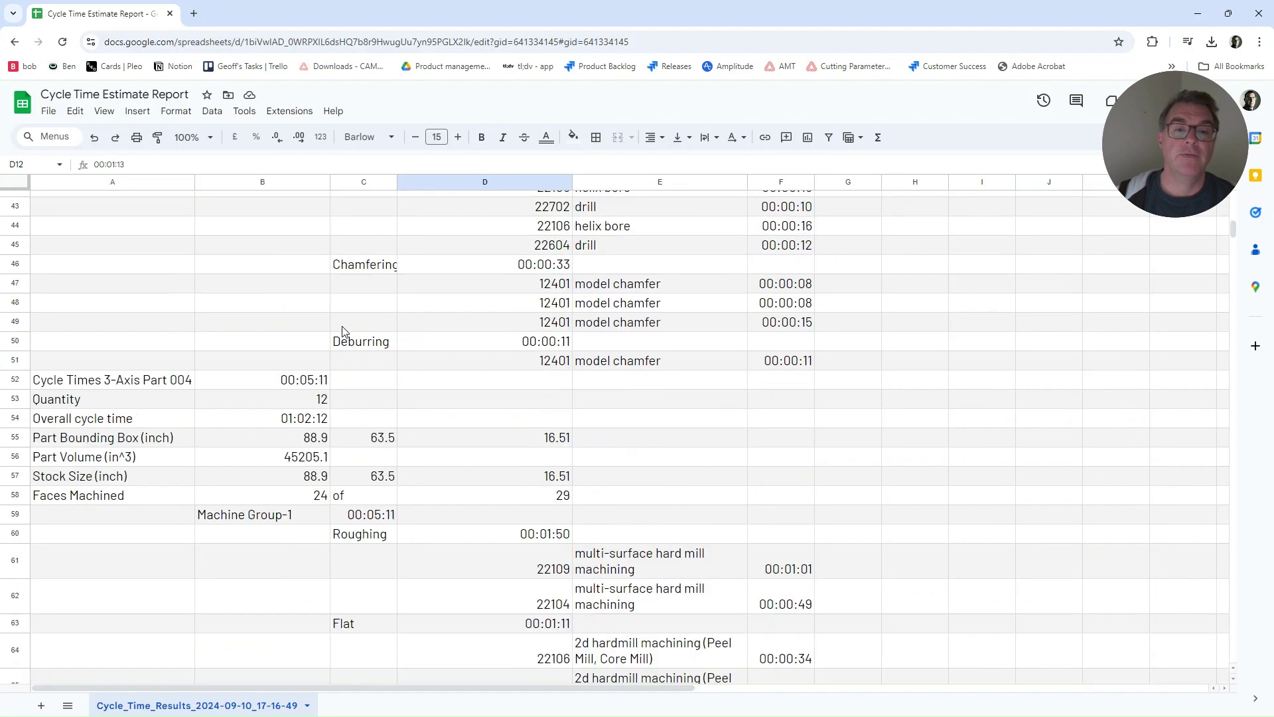
pyautogui.scroll(-3, 343, 331)
pyautogui.scroll(15, 343, 331)
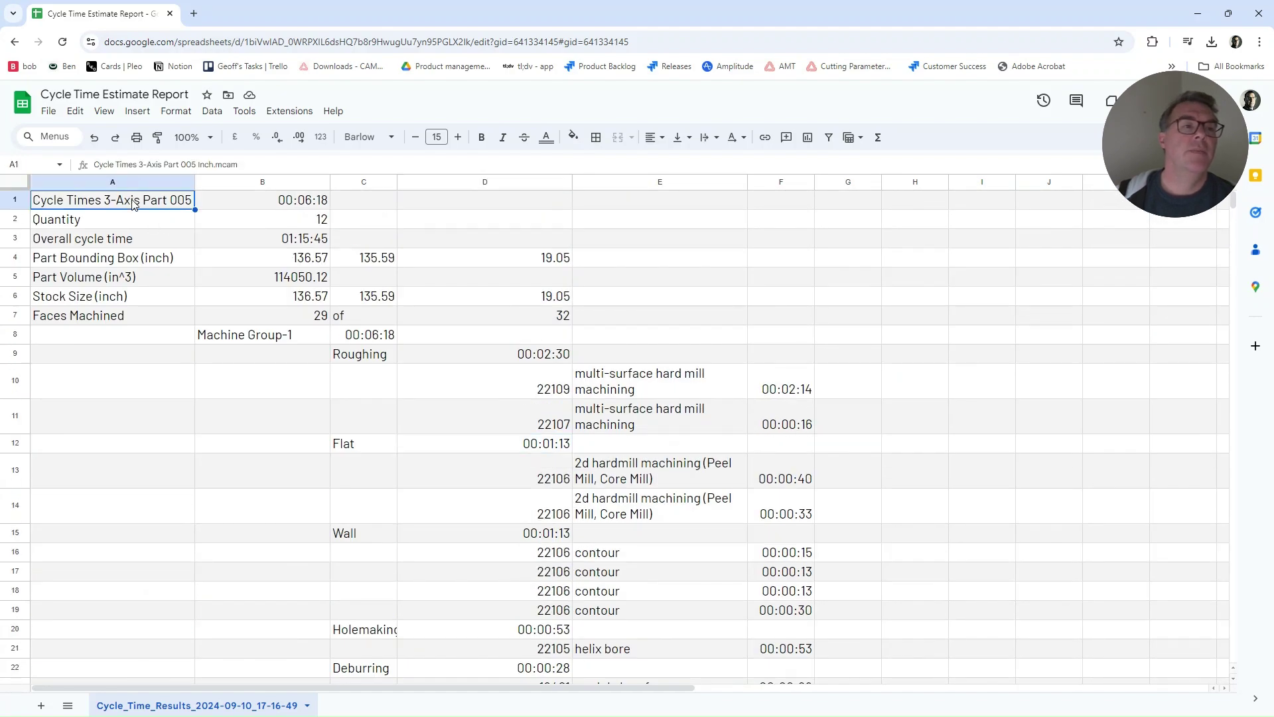
pyautogui.click(303, 209)
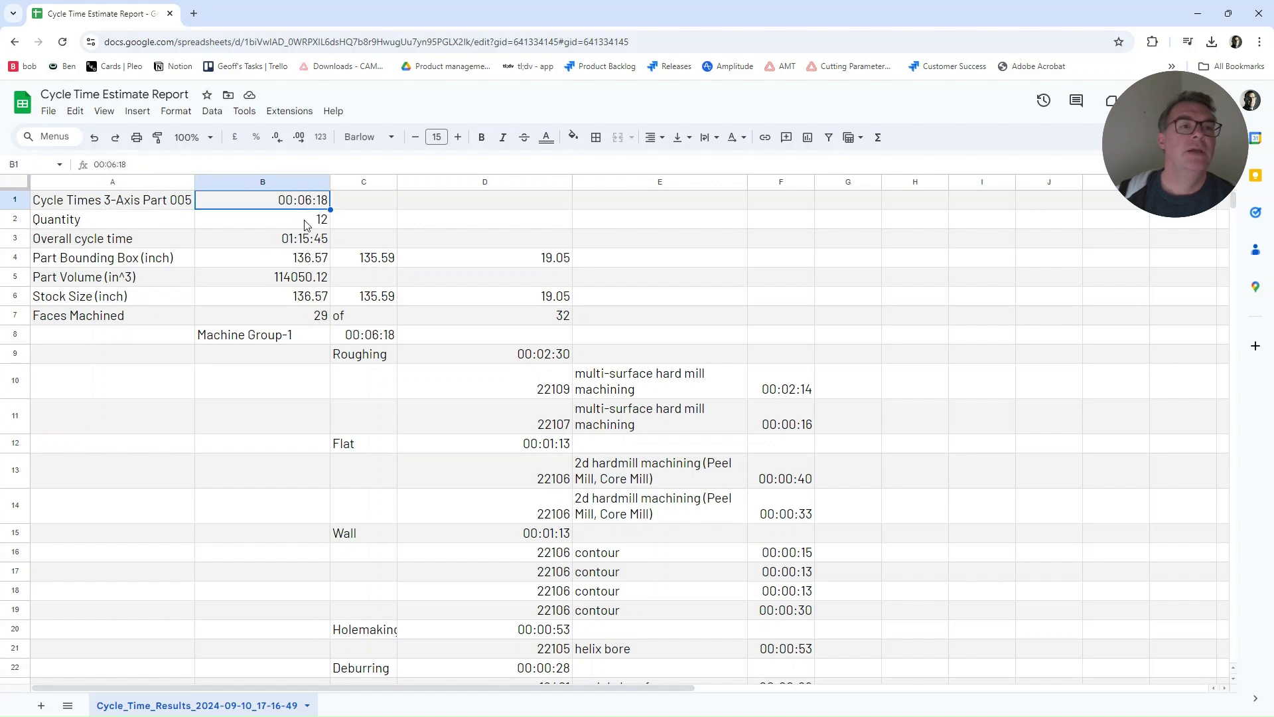
pyautogui.press('Down')
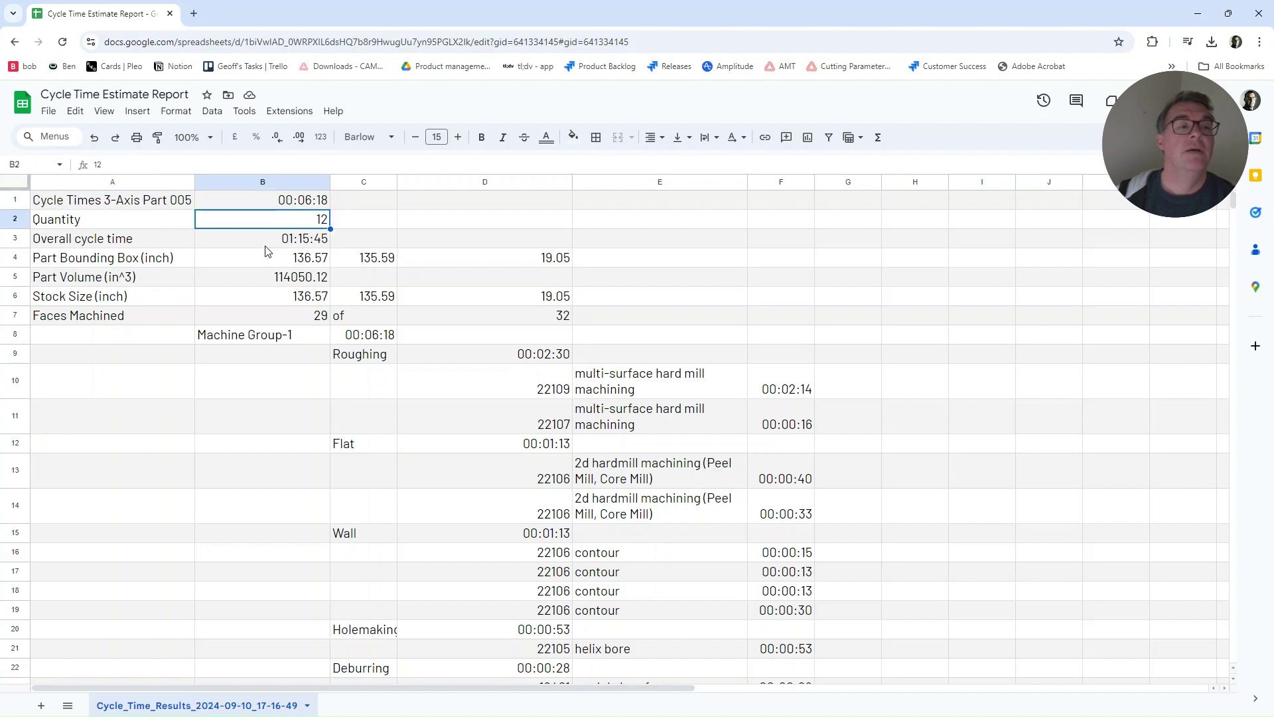
pyautogui.click(305, 245)
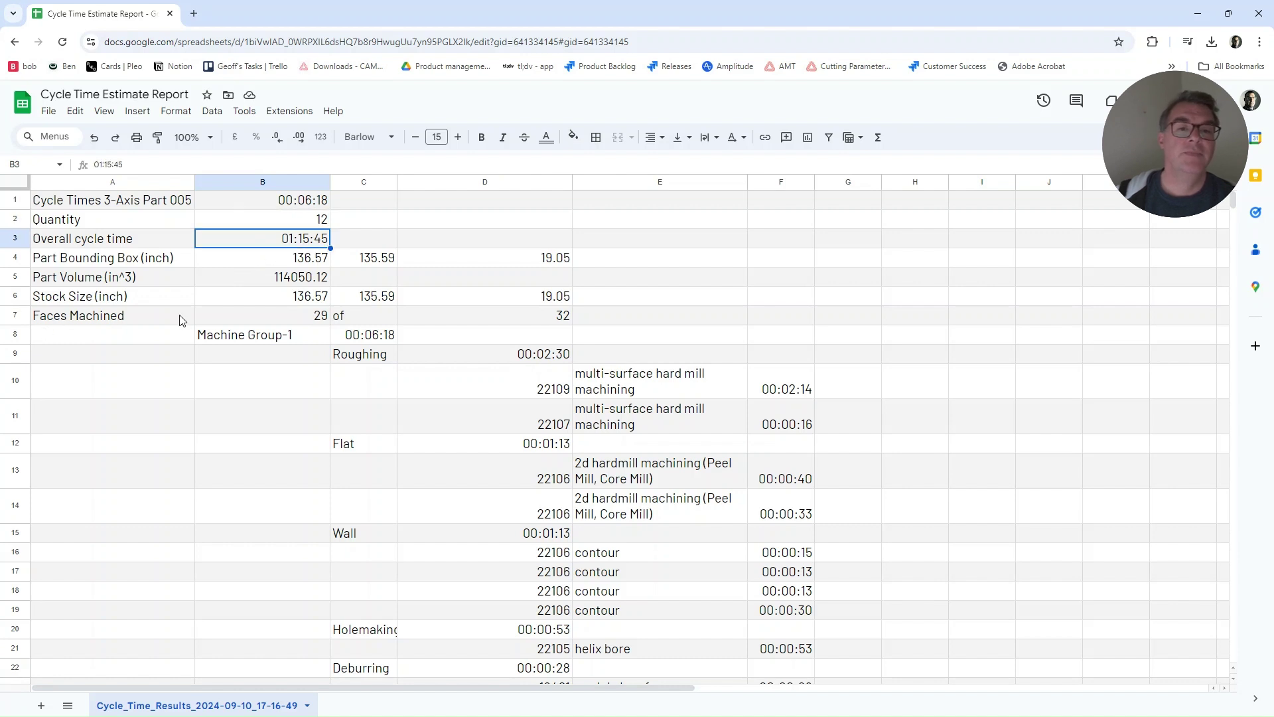
pyautogui.click(785, 397)
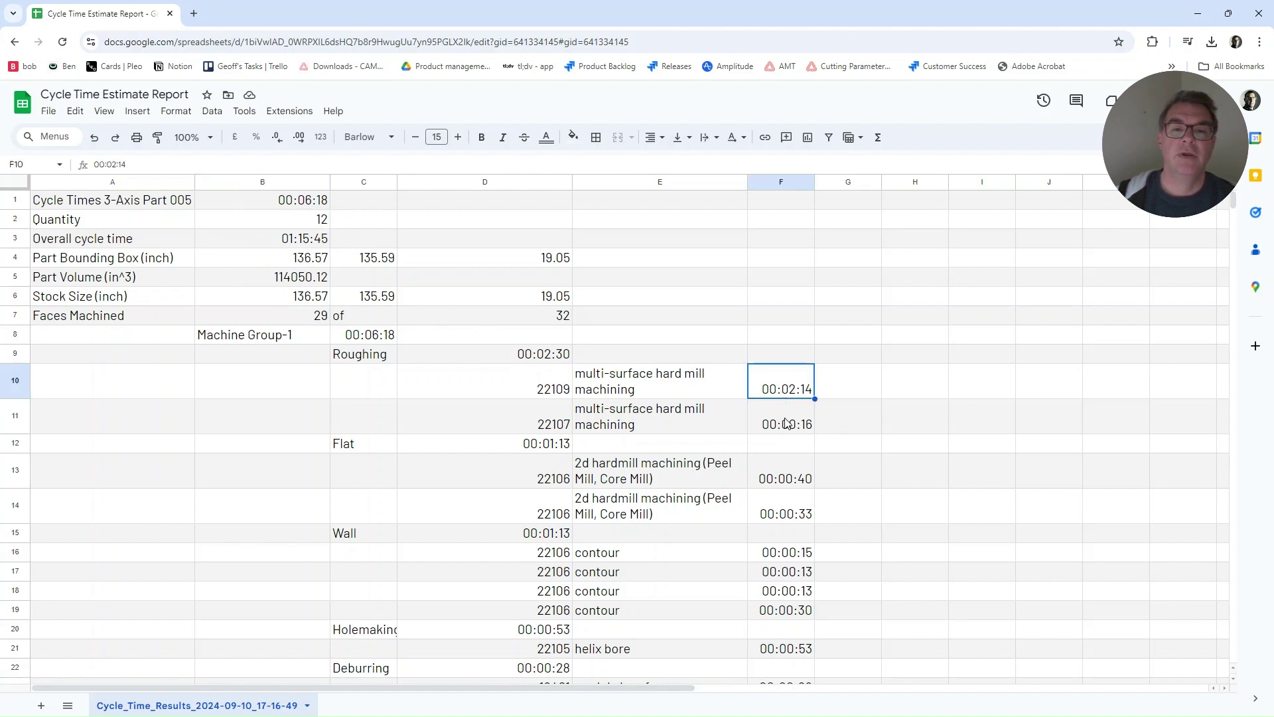
pyautogui.click(787, 417)
pyautogui.click(343, 355)
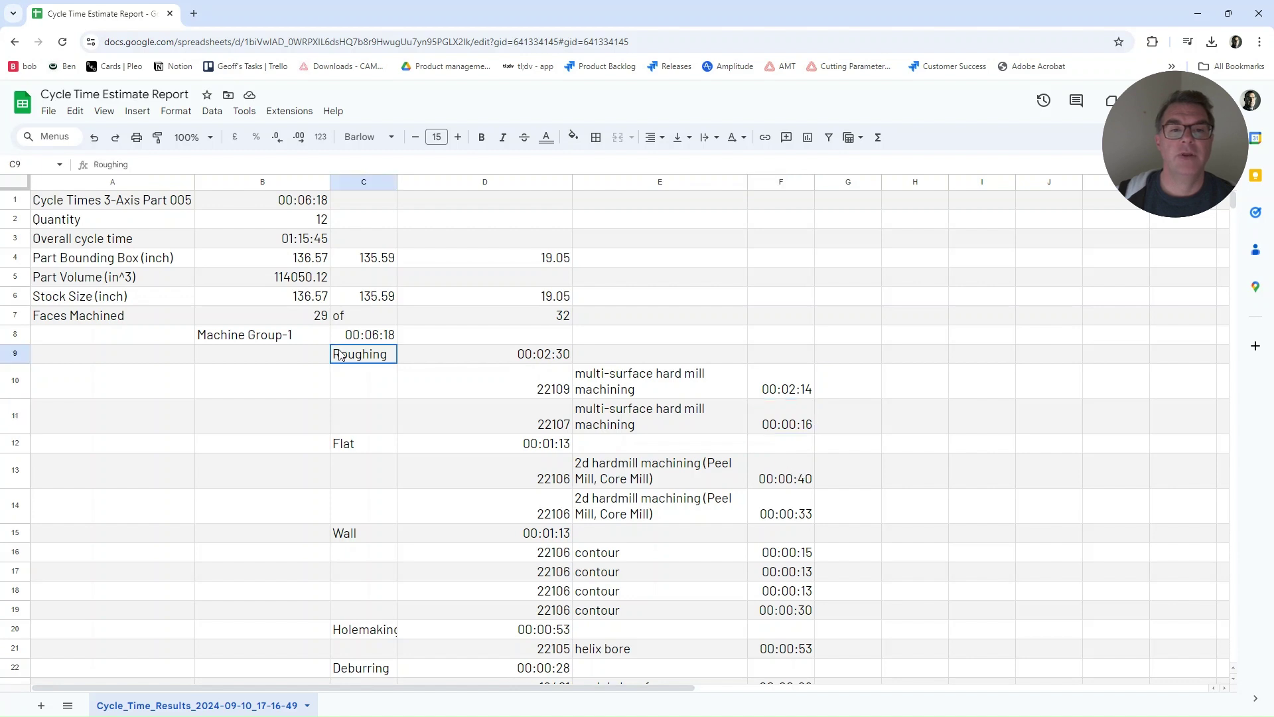
pyautogui.click(529, 358)
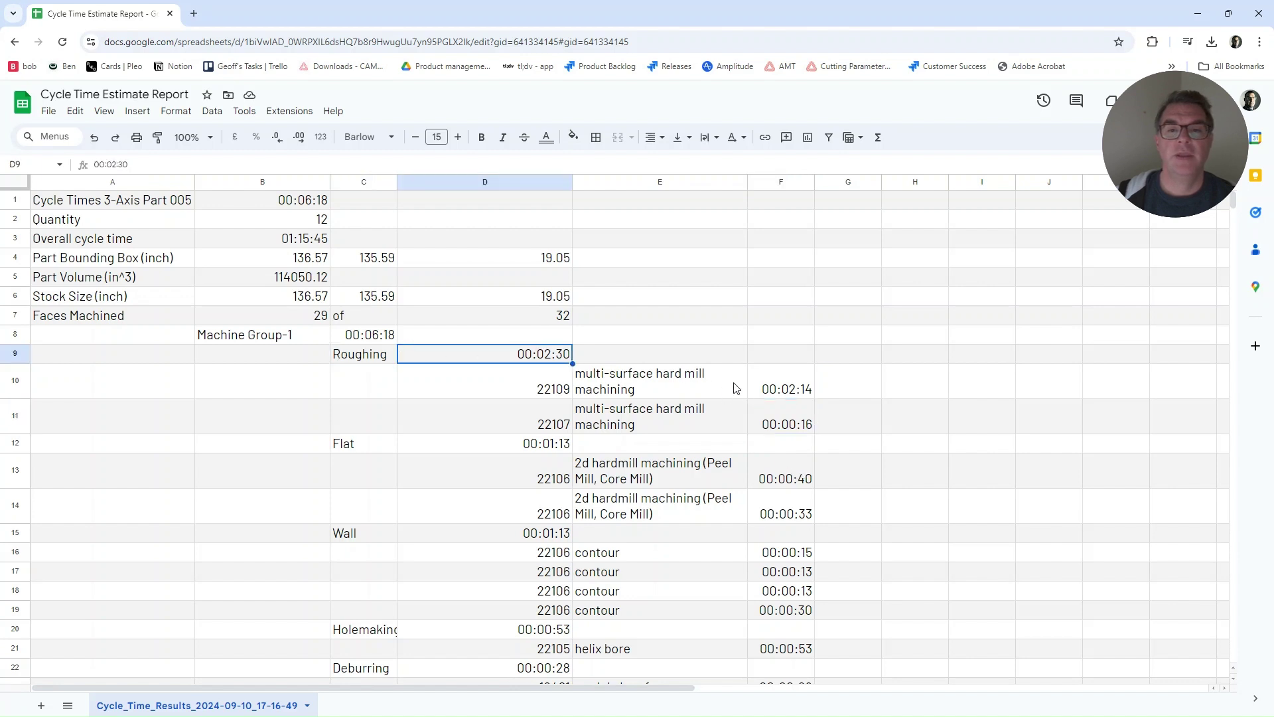
pyautogui.click(811, 395)
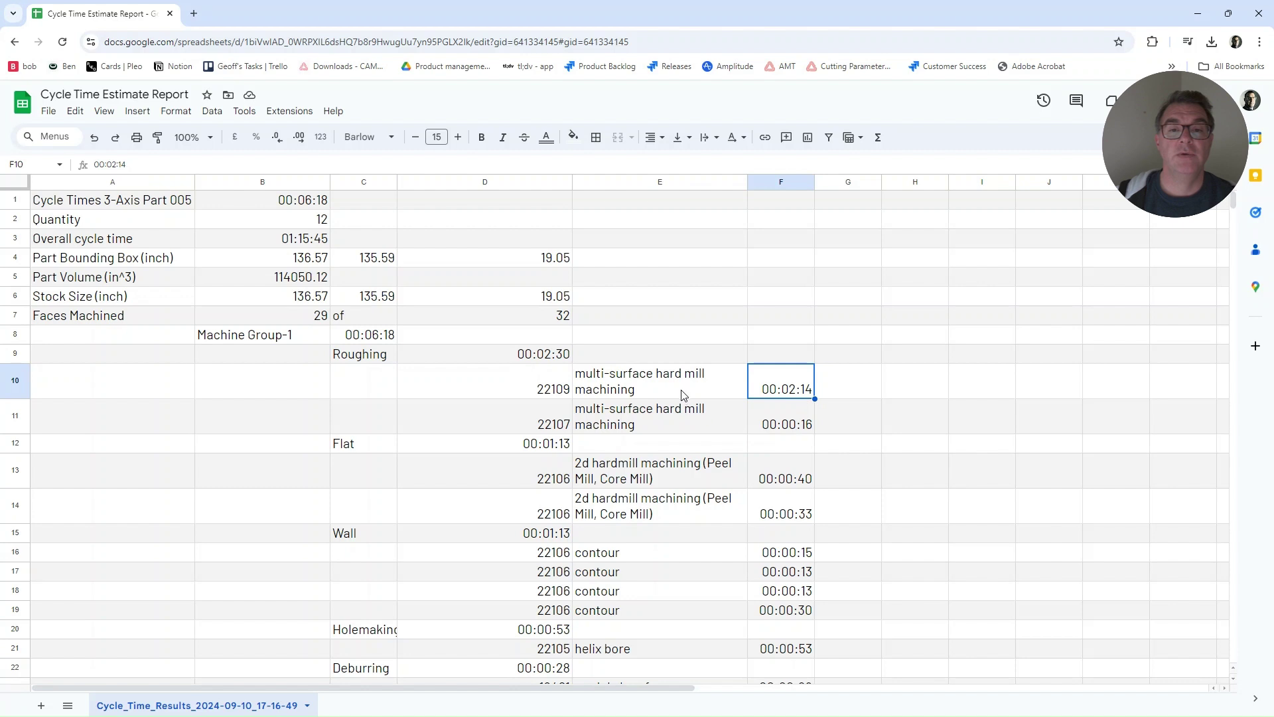
pyautogui.click(802, 430)
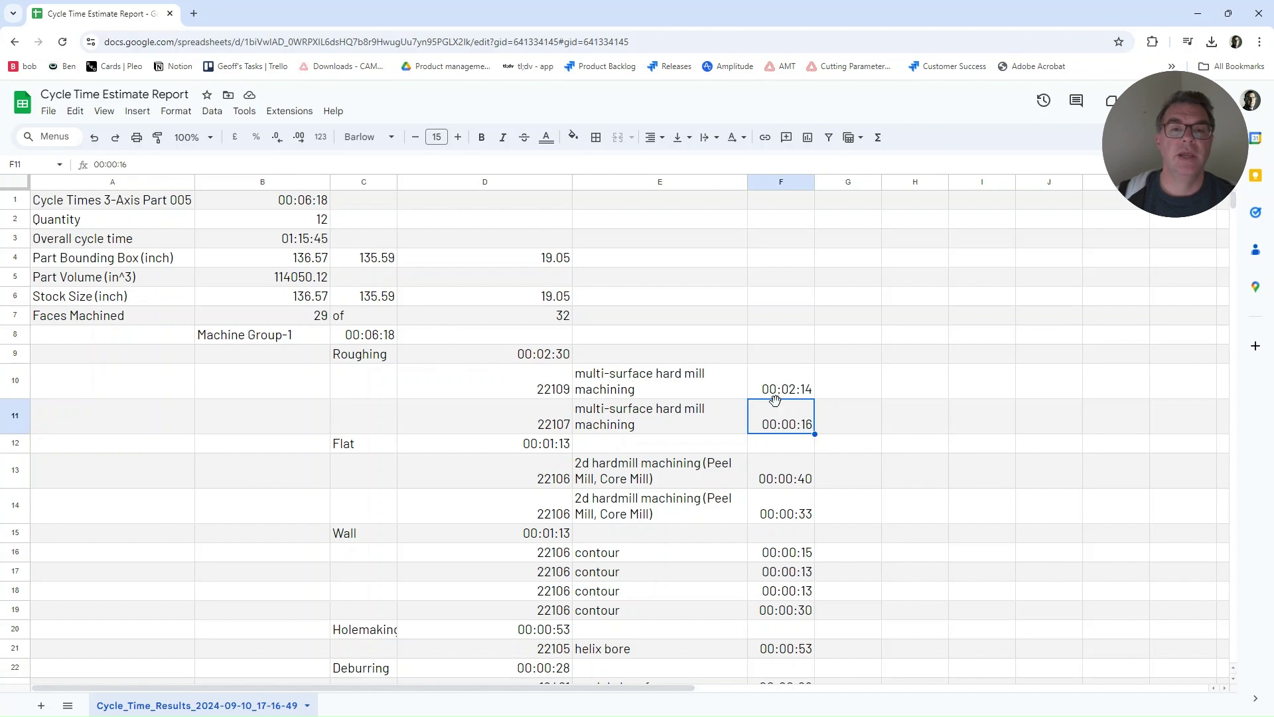
# Step: Check Part 003's 00:04:11 cycle time and 00:50:18 overall in B24–B26, then review remaining parts
pyautogui.scroll(-5, 780, 415)
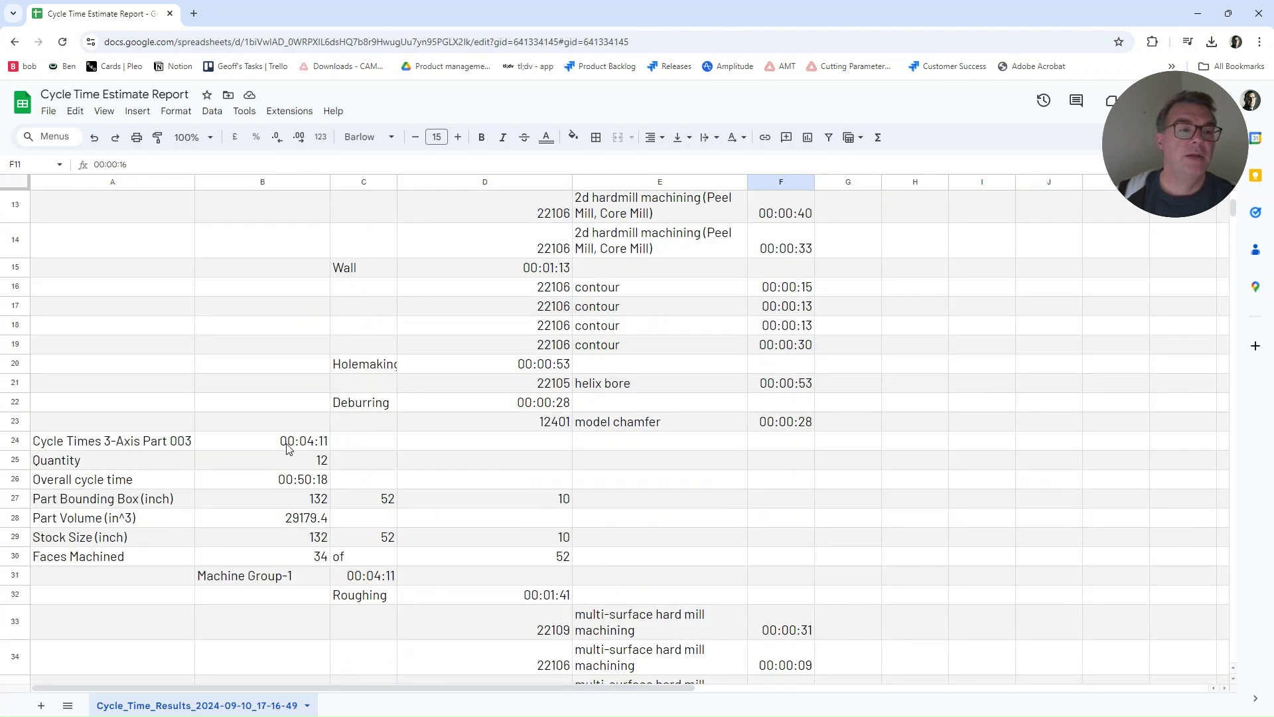
pyautogui.click(166, 443)
pyautogui.click(290, 443)
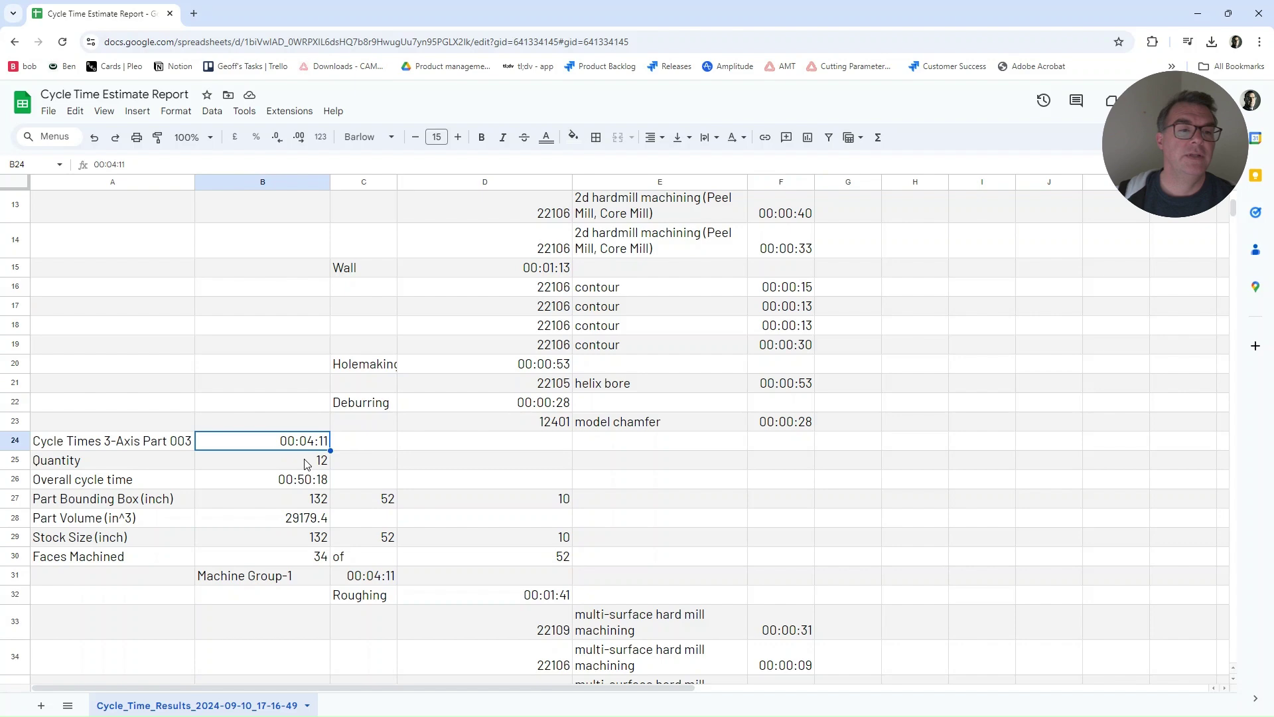
pyautogui.click(309, 464)
pyautogui.click(311, 483)
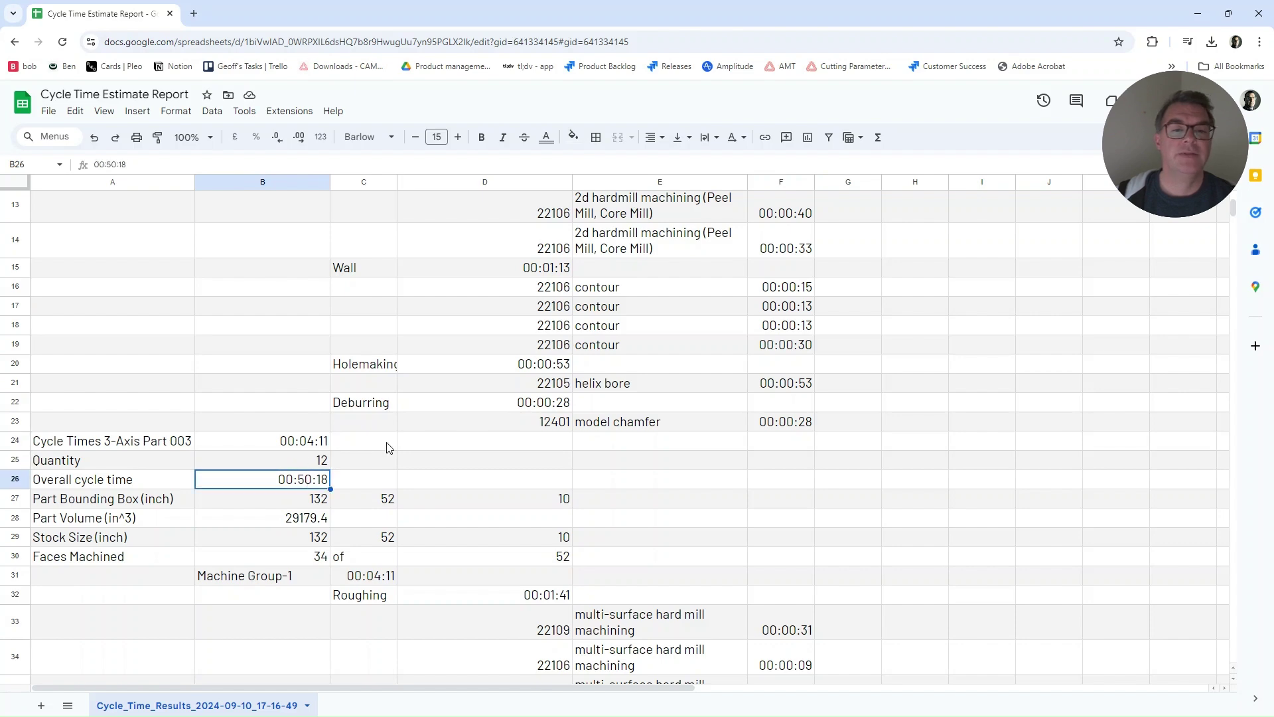
pyautogui.scroll(-7, 683, 422)
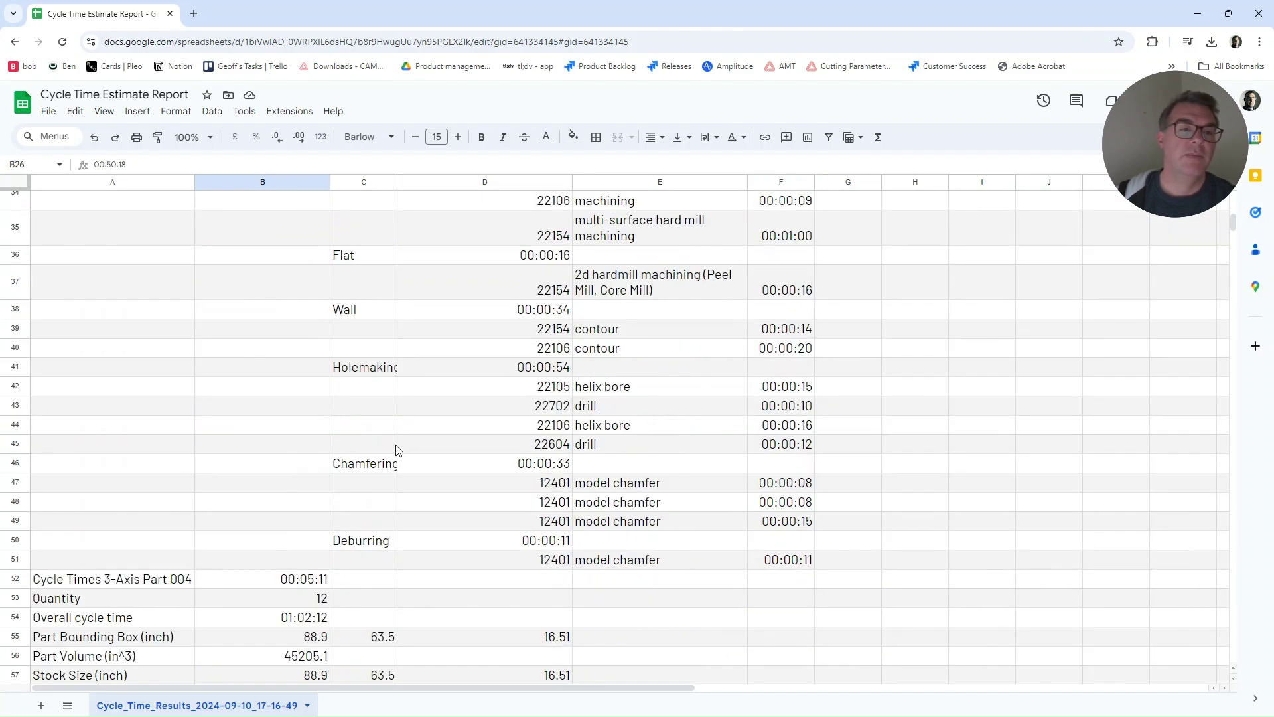
pyautogui.scroll(-4, 396, 450)
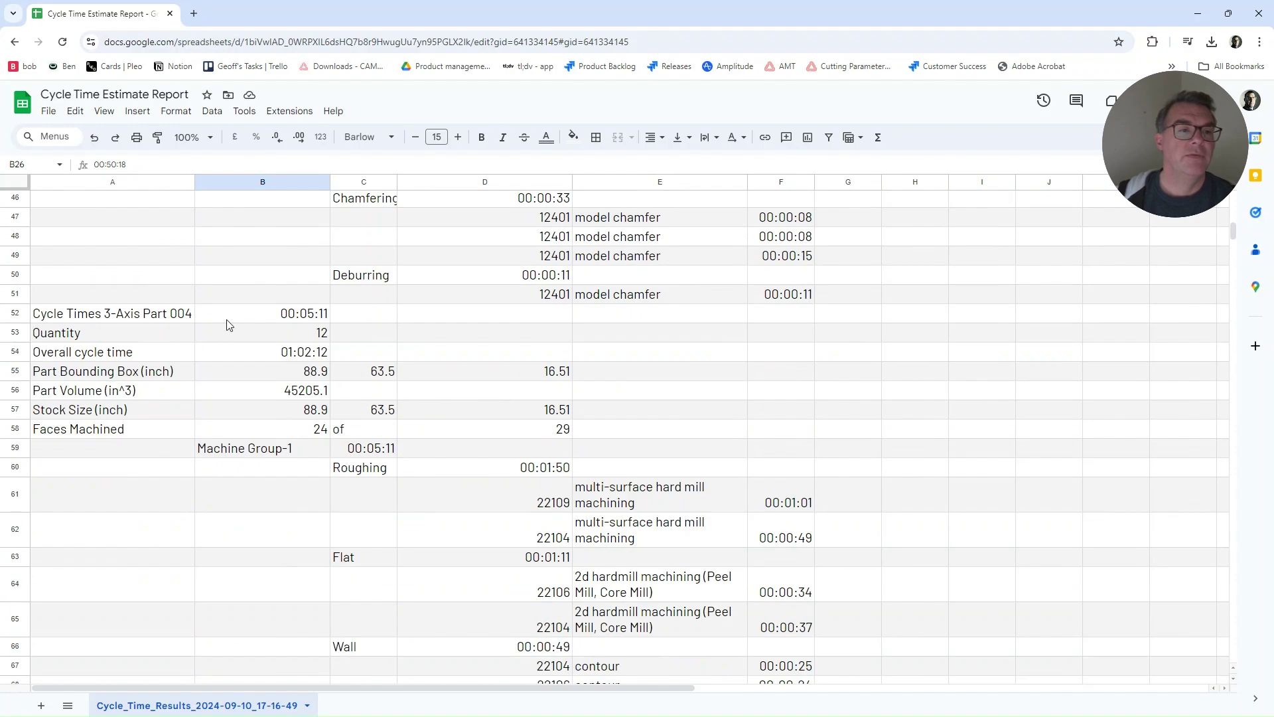
pyautogui.scroll(-8, 292, 325)
pyautogui.scroll(-10, 291, 325)
pyautogui.scroll(2, 325, 325)
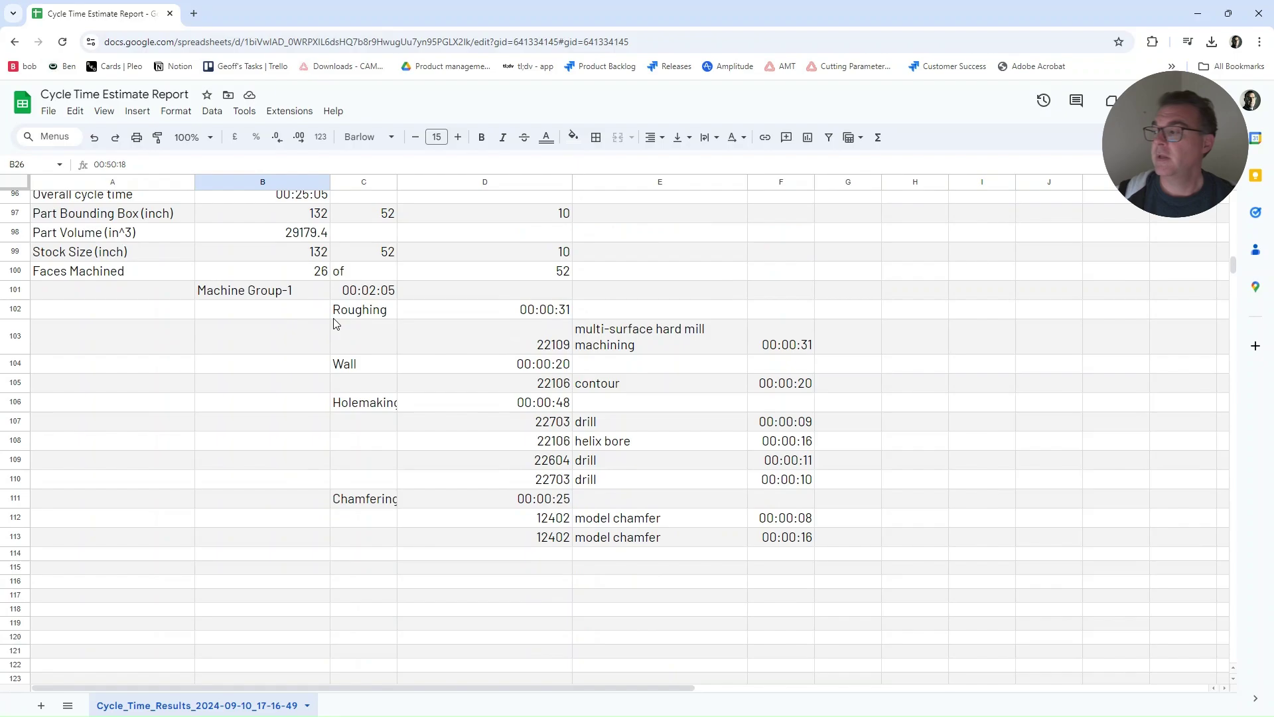
# Step: Return to Mastercam's Cycle Time Estimator file and options page listing Parts 003–005
pyautogui.hotkey('alt', 'Tab')
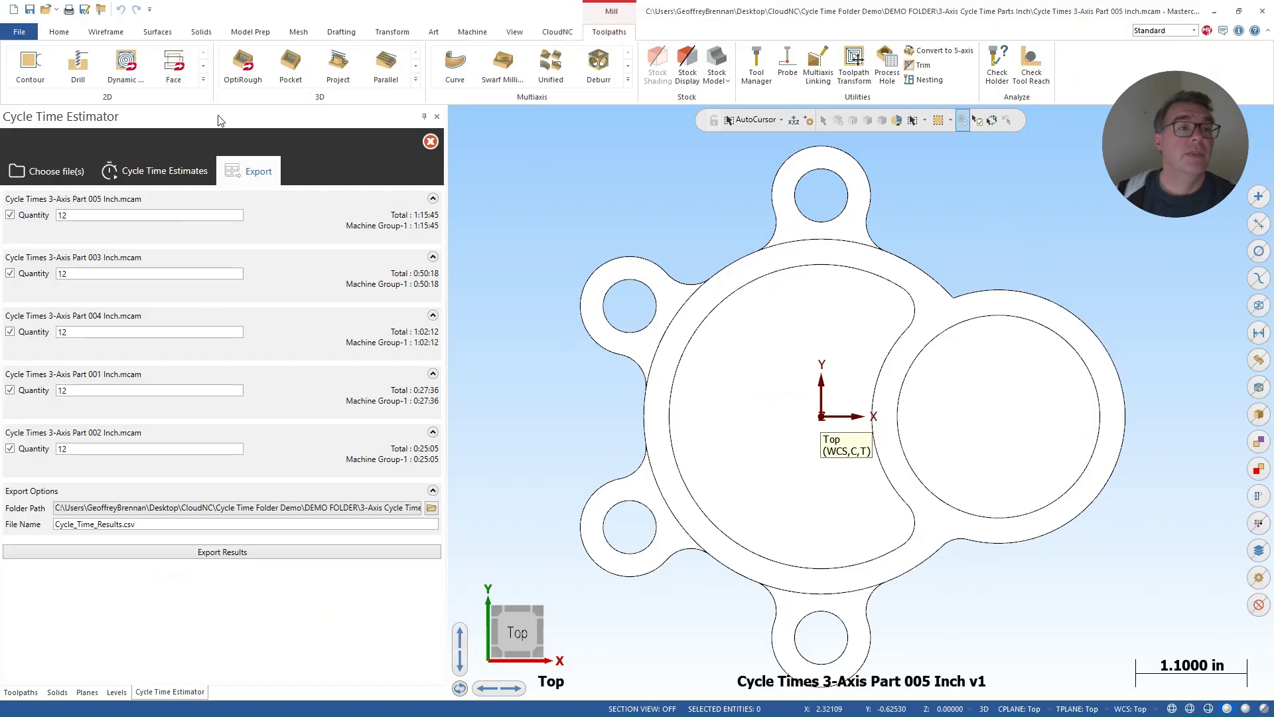
pyautogui.click(32, 174)
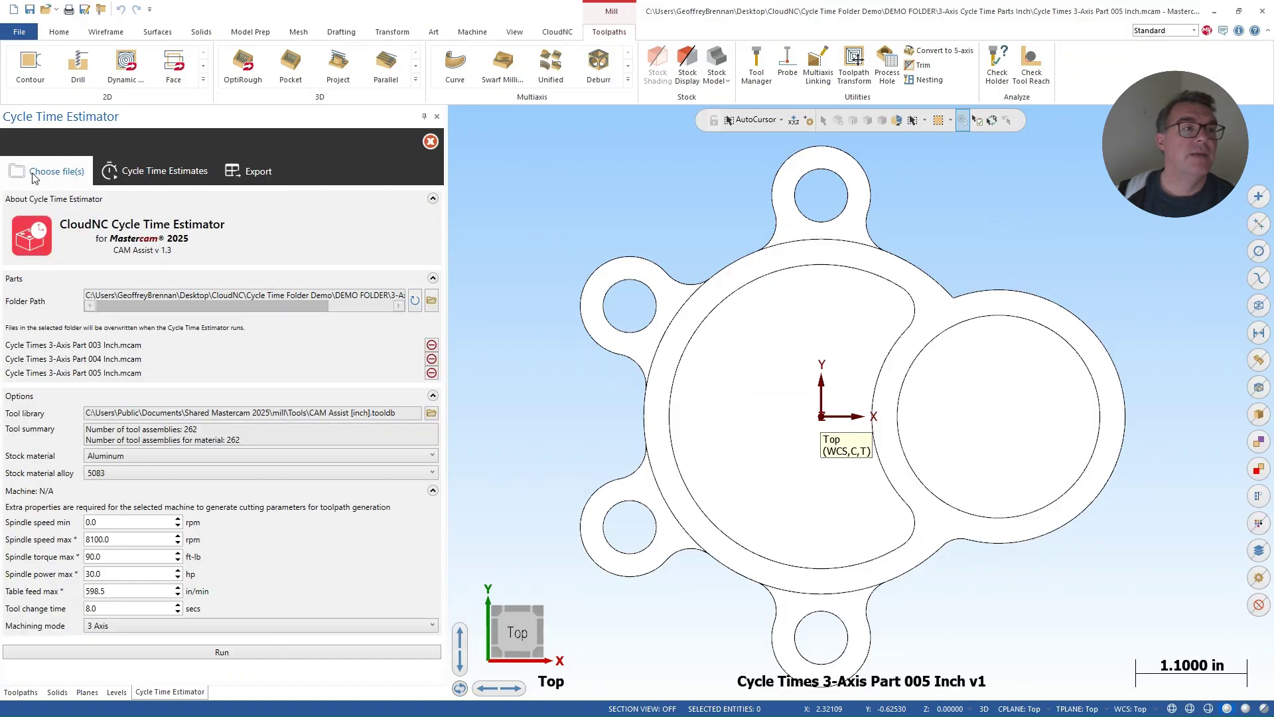